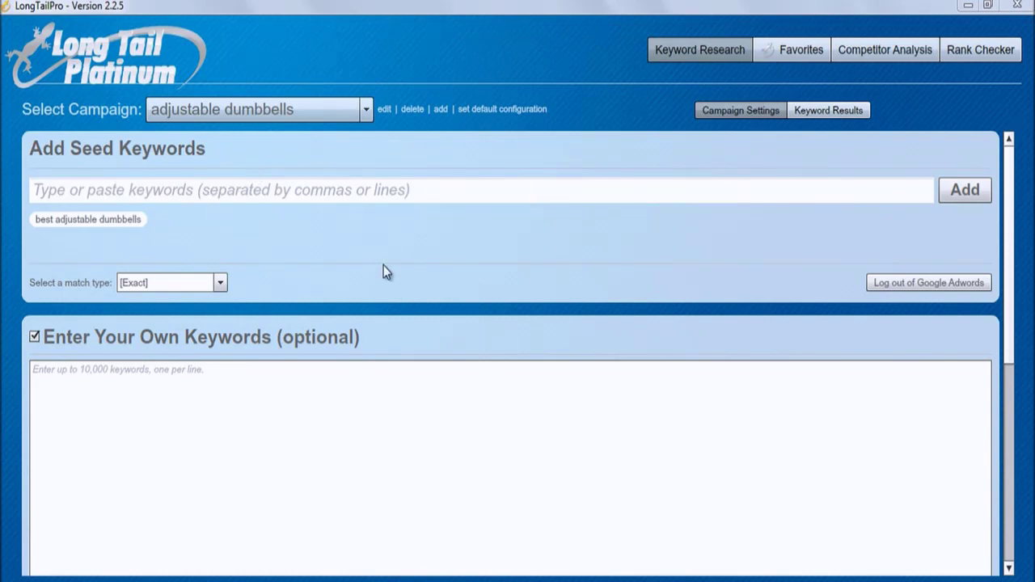
- Examine the adjustable dumbbells campaign settings, from seed keywords and own keywords to the additional data and filter options
left_click(335, 187)
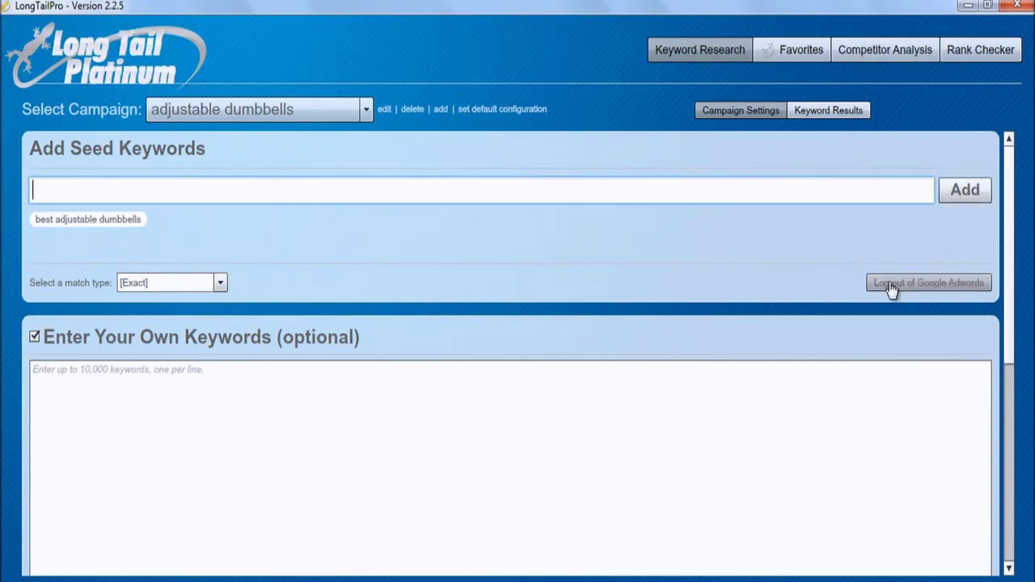
left_click(919, 289)
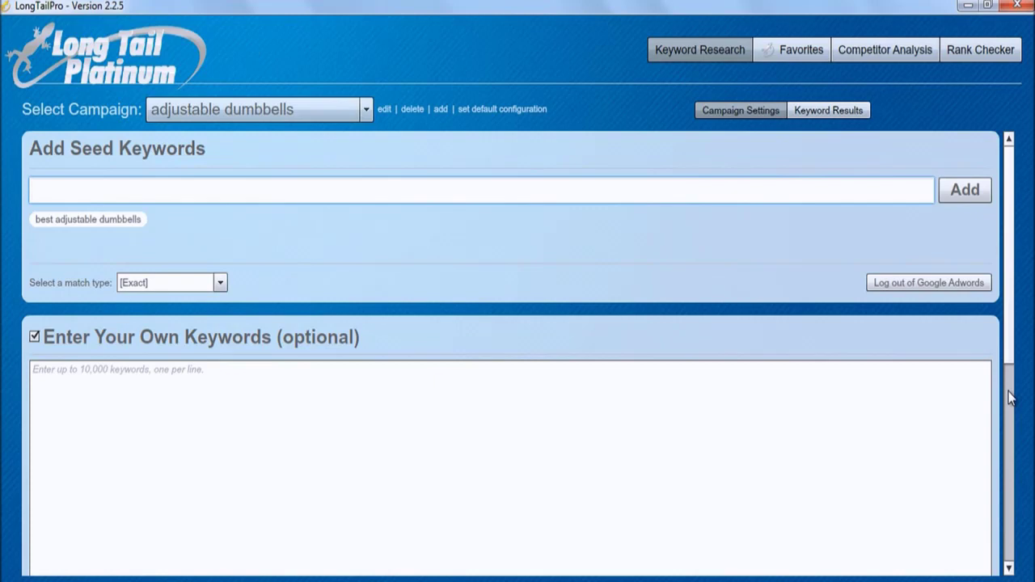
scroll(1012, 403, "down", 3)
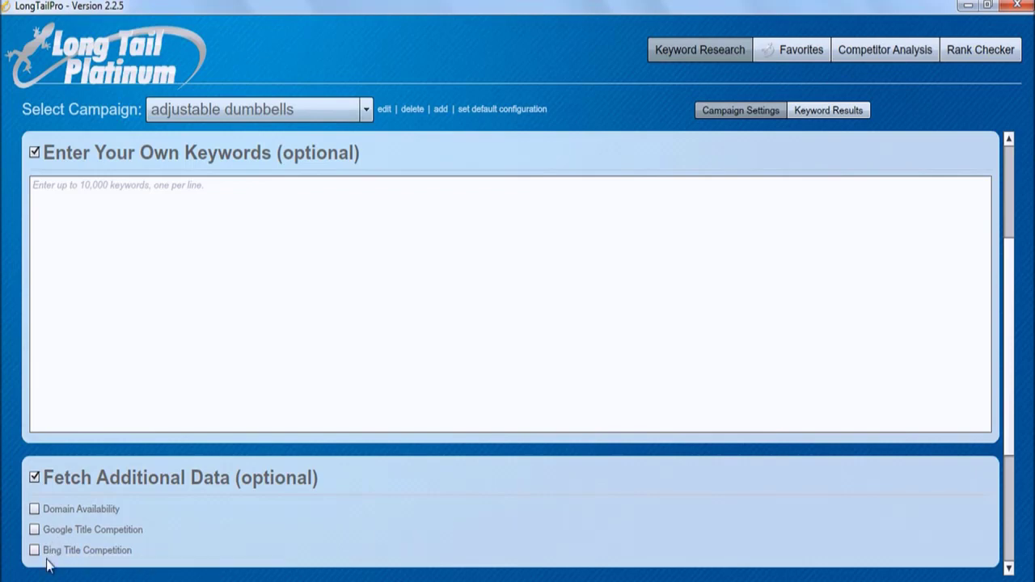
left_click(1014, 493)
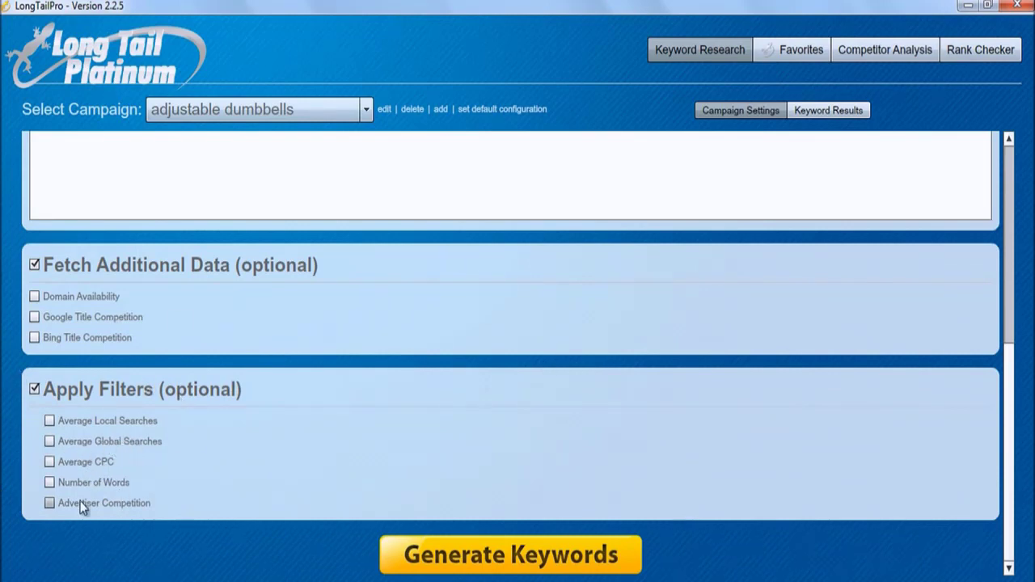
mouse_move(72, 485)
scroll(1015, 220, "up", 5)
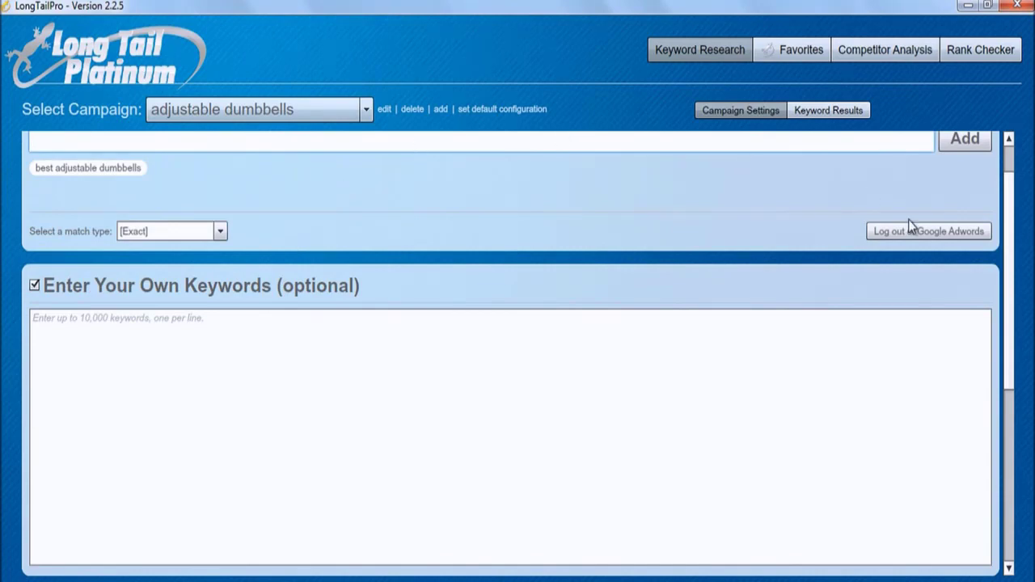
scroll(1012, 434, "down", 5)
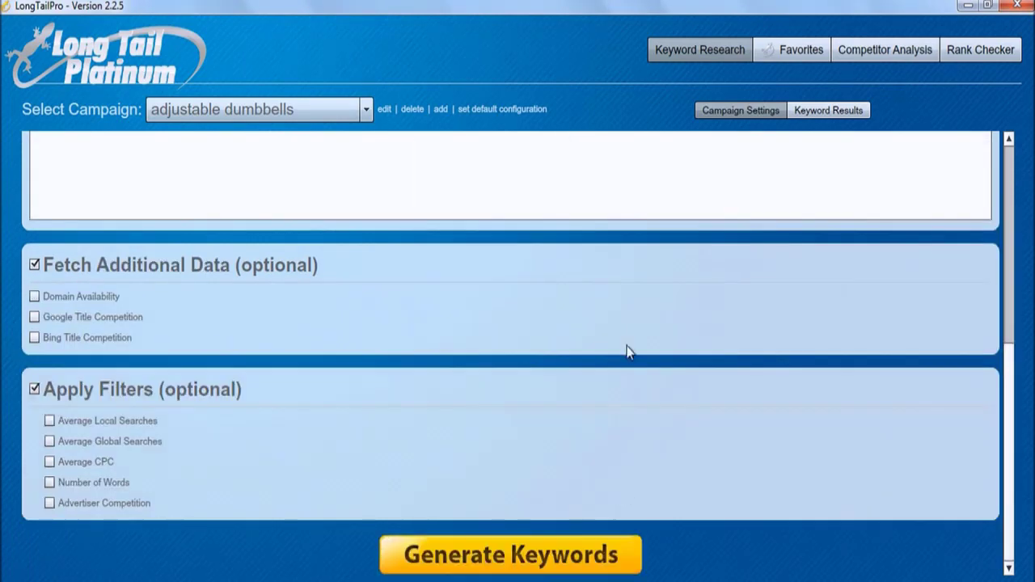
- Open the competitor analysis for "best adjustable dumbbells" from the keyword results and adjust the Title column width to read the page titles
left_click(824, 115)
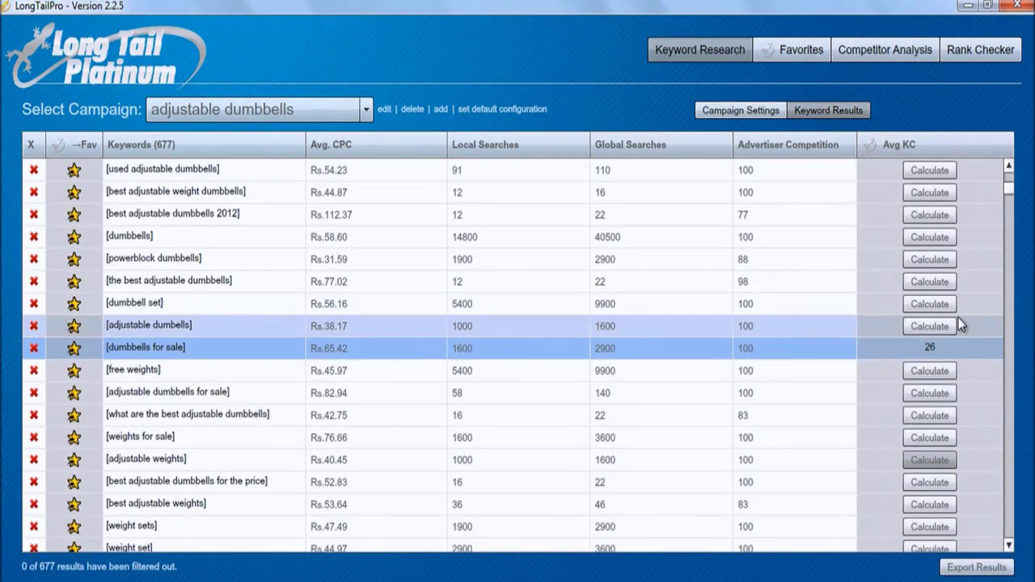
left_click(1008, 179)
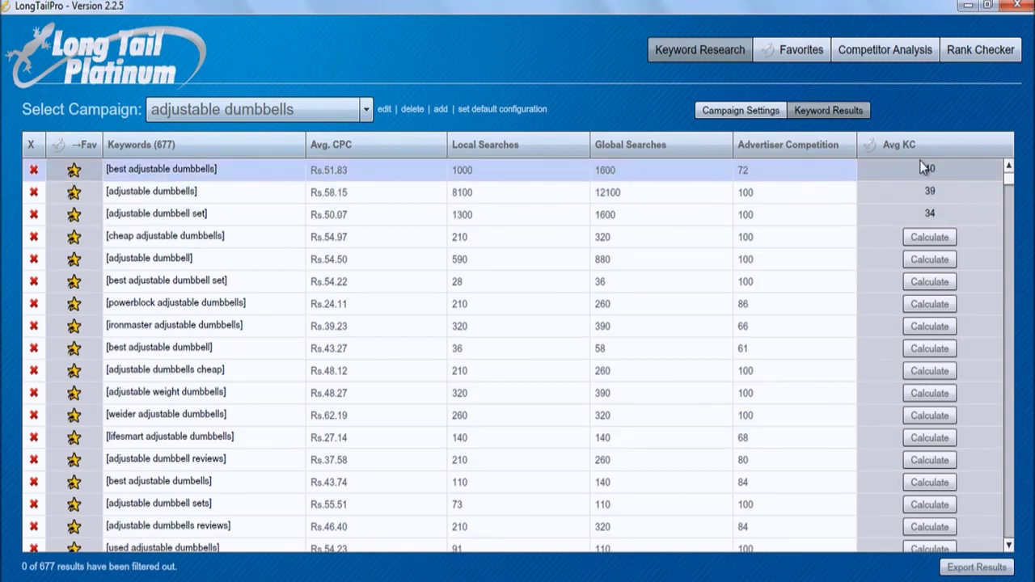
left_click(196, 169)
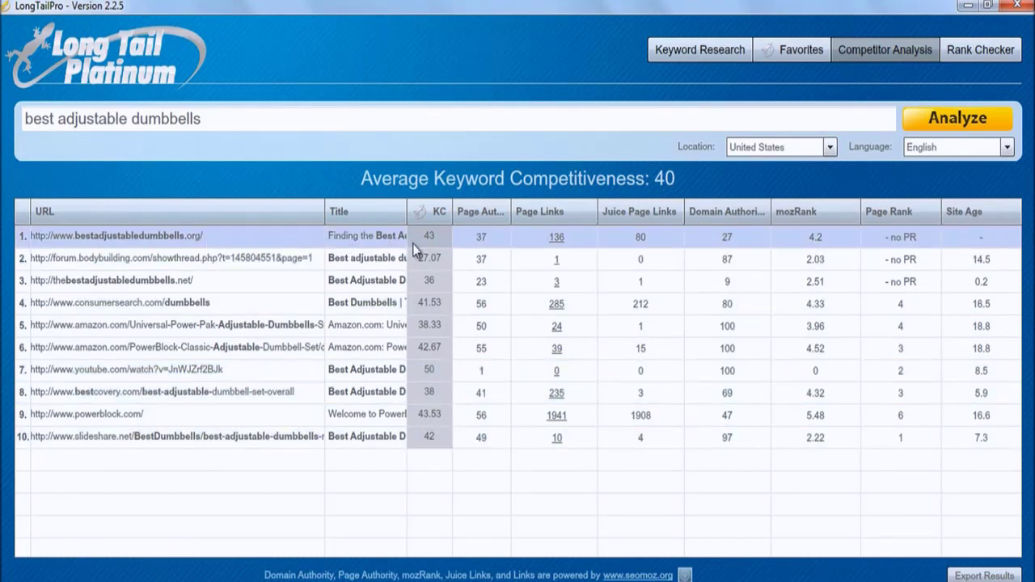
left_click_drag(408, 224, 571, 241)
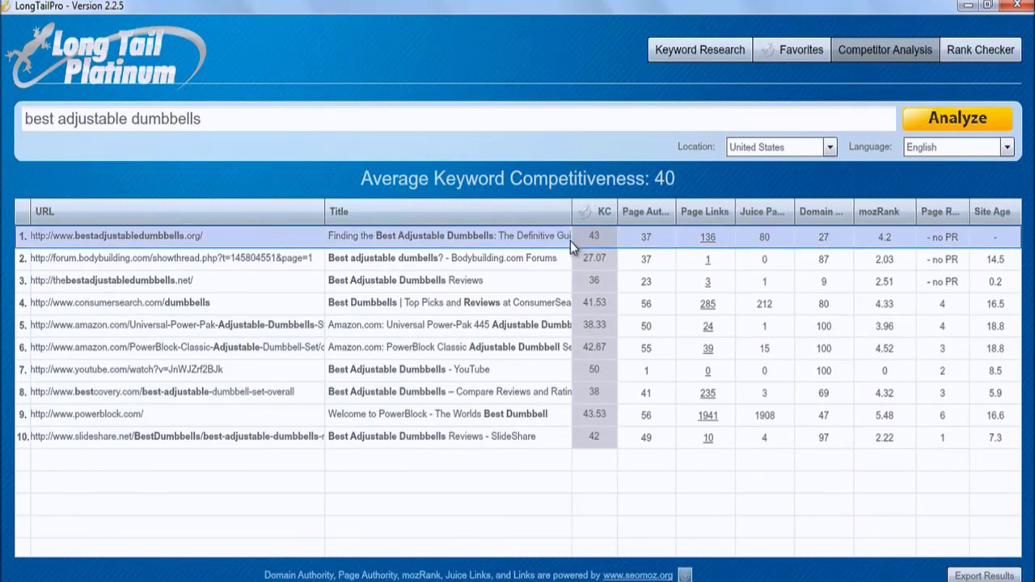
left_click_drag(571, 223, 393, 215)
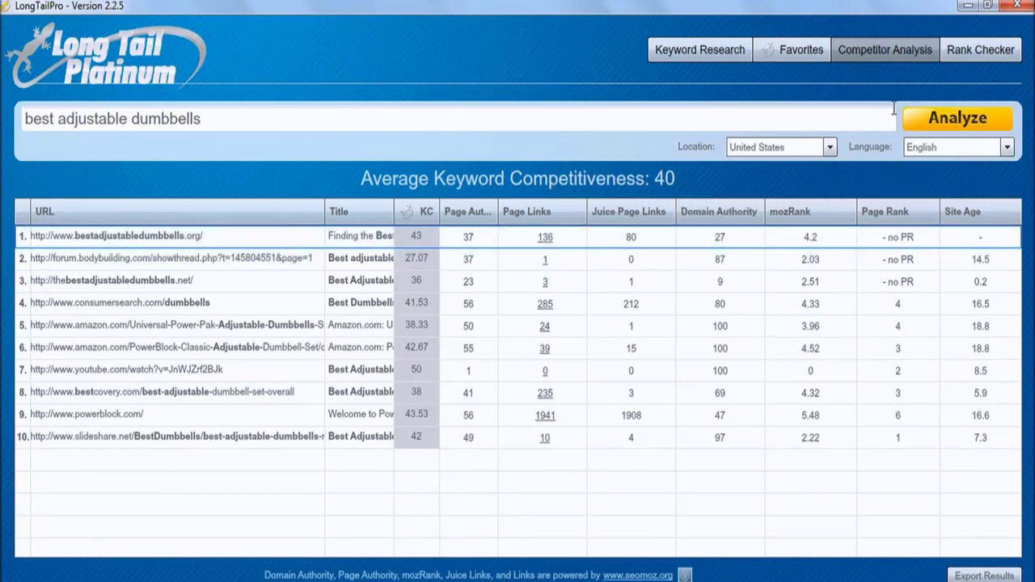
- Return to the keyword results and open the competitor analysis for "dumbbells for sale"
left_click(706, 46)
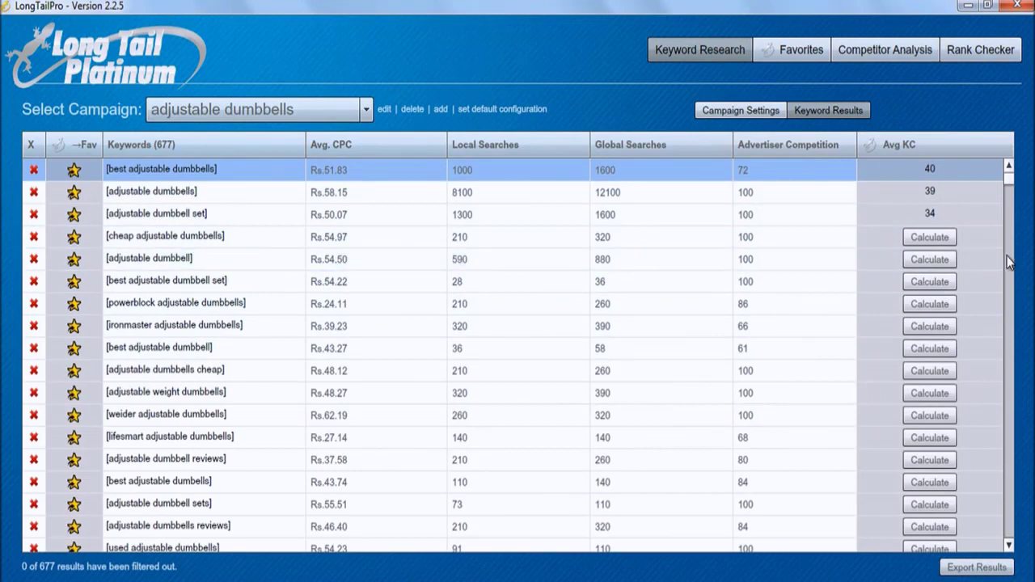
scroll(997, 258, "down", 6)
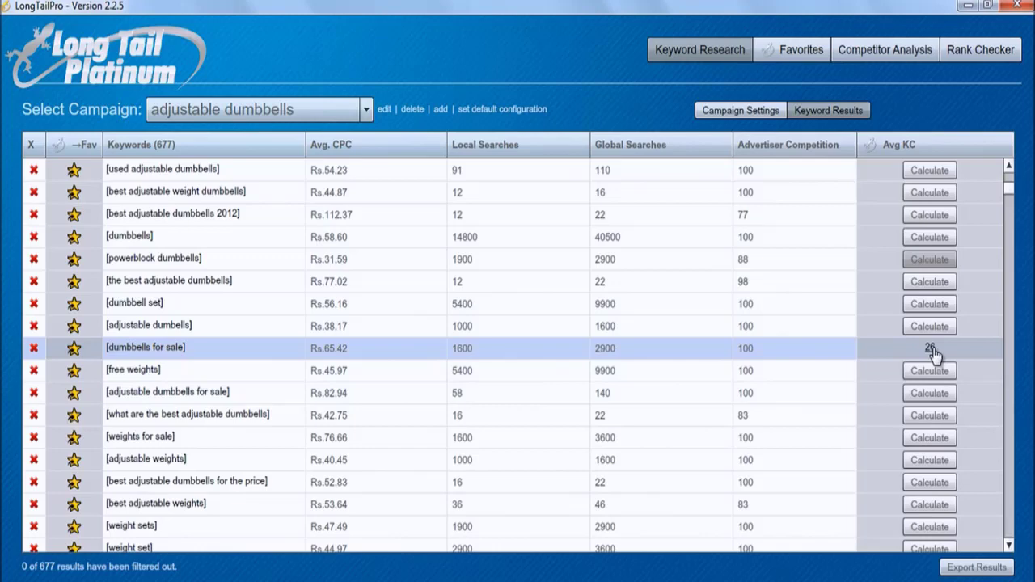
left_click(146, 347)
double_click(148, 349)
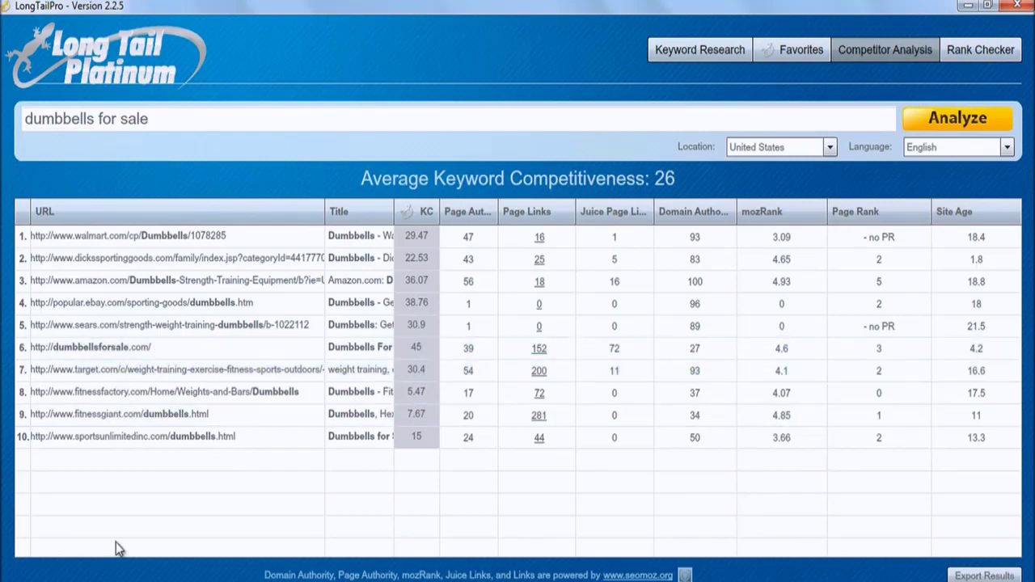
- Switch to Chrome and examine the dumbbellsforsale.com home page, from its product listings to the footer disclaimer
key("alt+Tab")
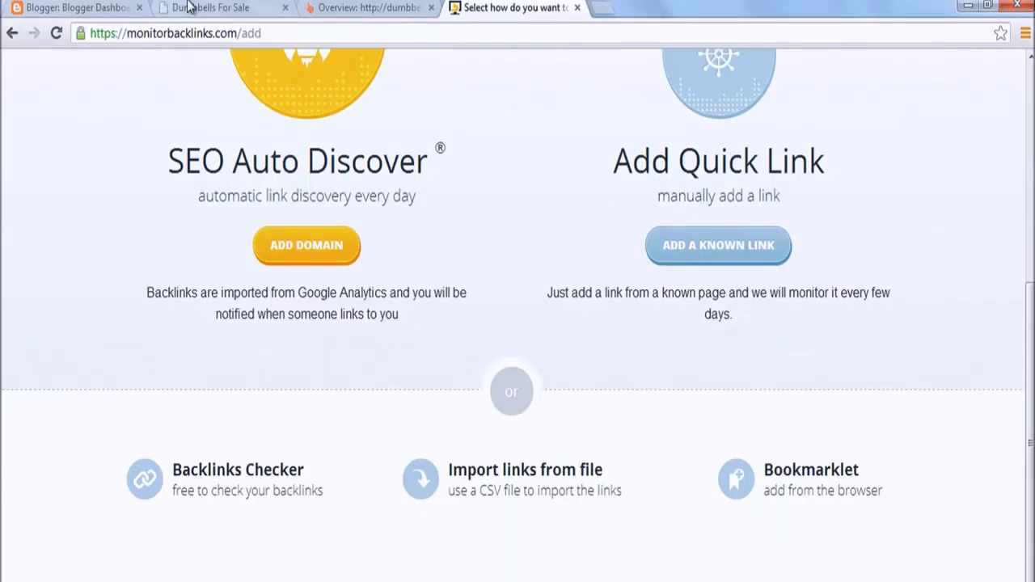
left_click(230, 8)
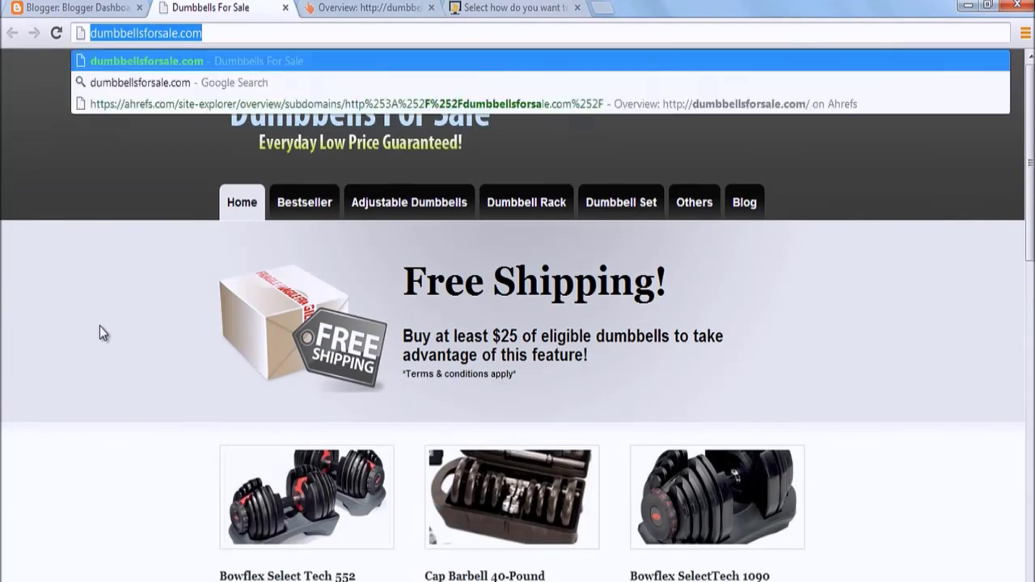
left_click(126, 478)
scroll(126, 478, "down", 4)
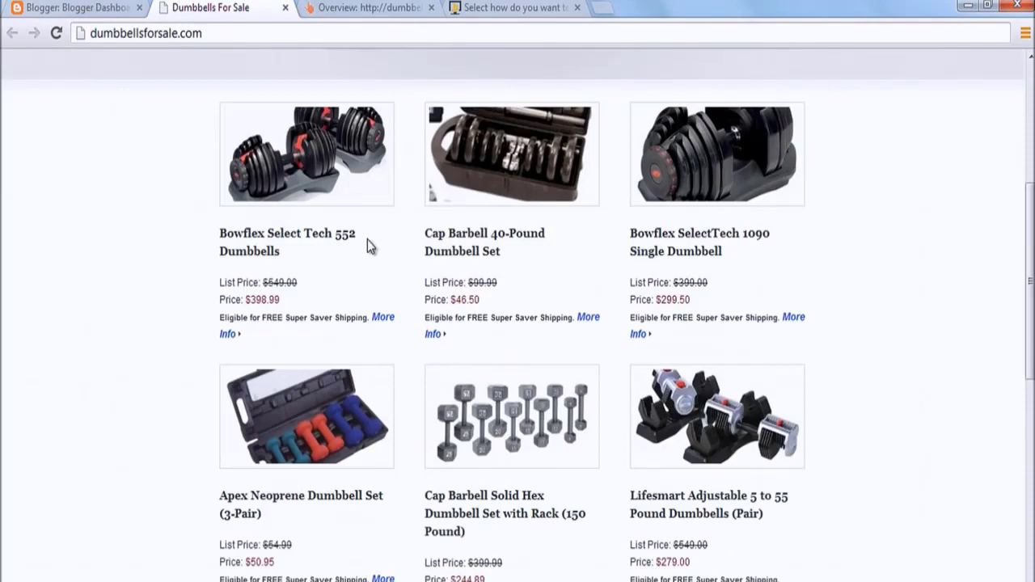
scroll(367, 245, "down", 7)
scroll(367, 243, "up", 10)
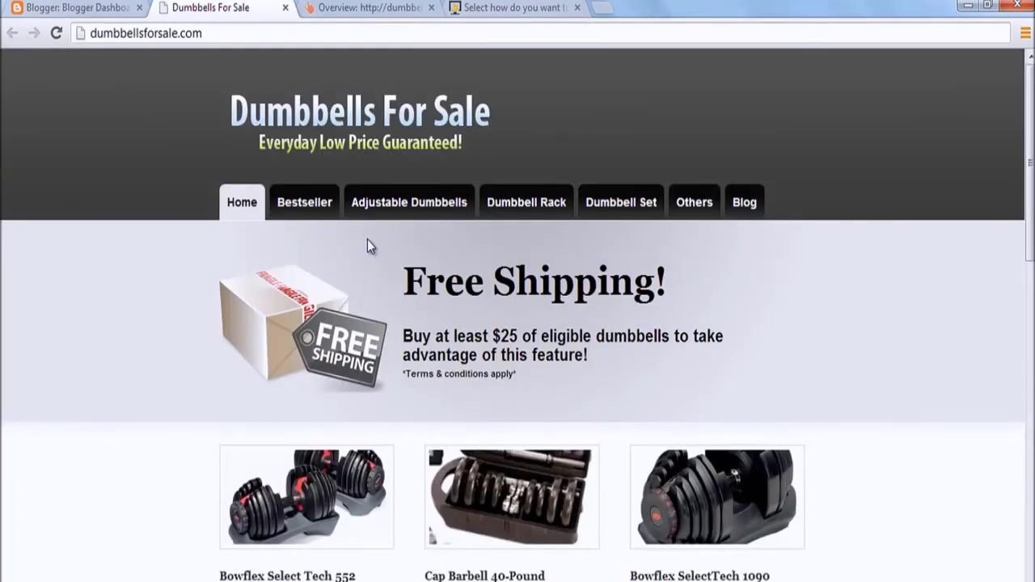
scroll(367, 243, "down", 10)
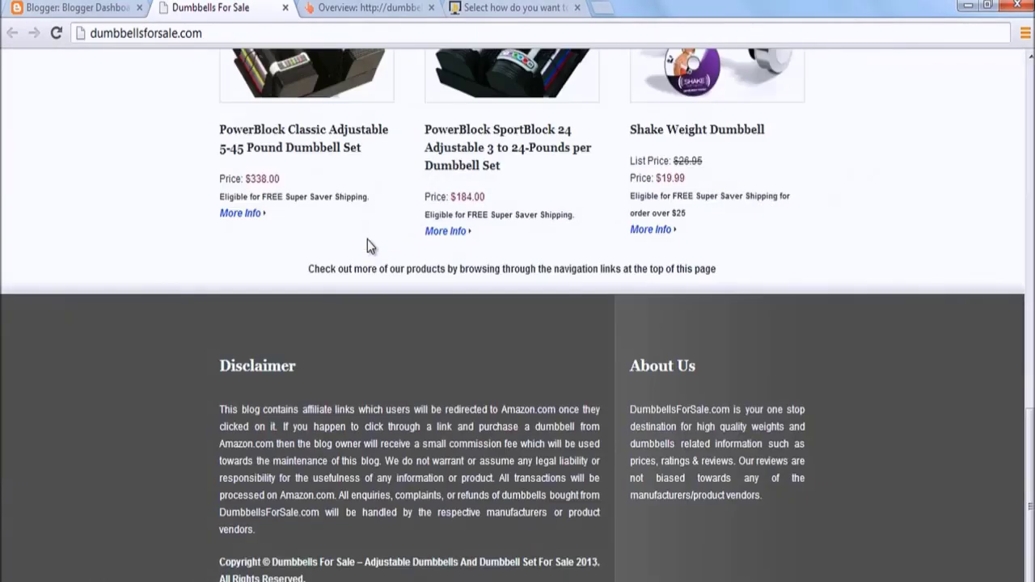
scroll(368, 246, "up", 10)
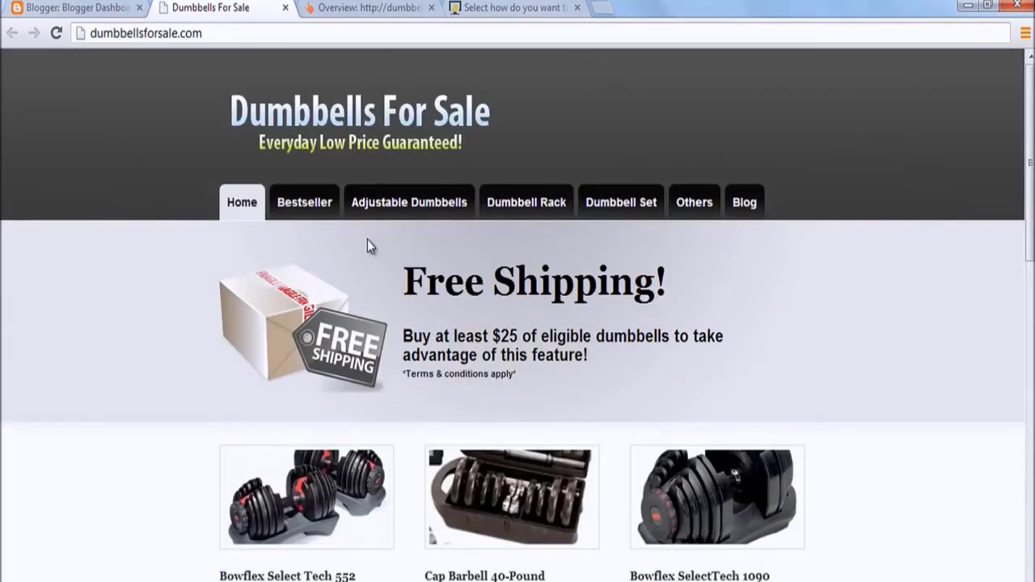
- Examine the backlink and referring domain charts for dumbbellsforsale.com in the Ahrefs Site Explorer overview
left_click(369, 11)
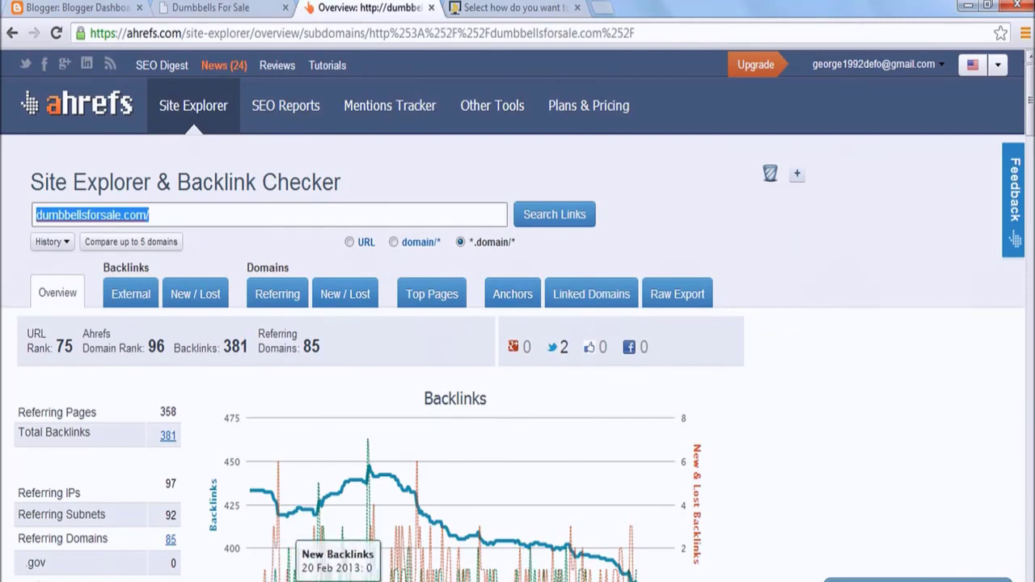
scroll(970, 381, "down", 6)
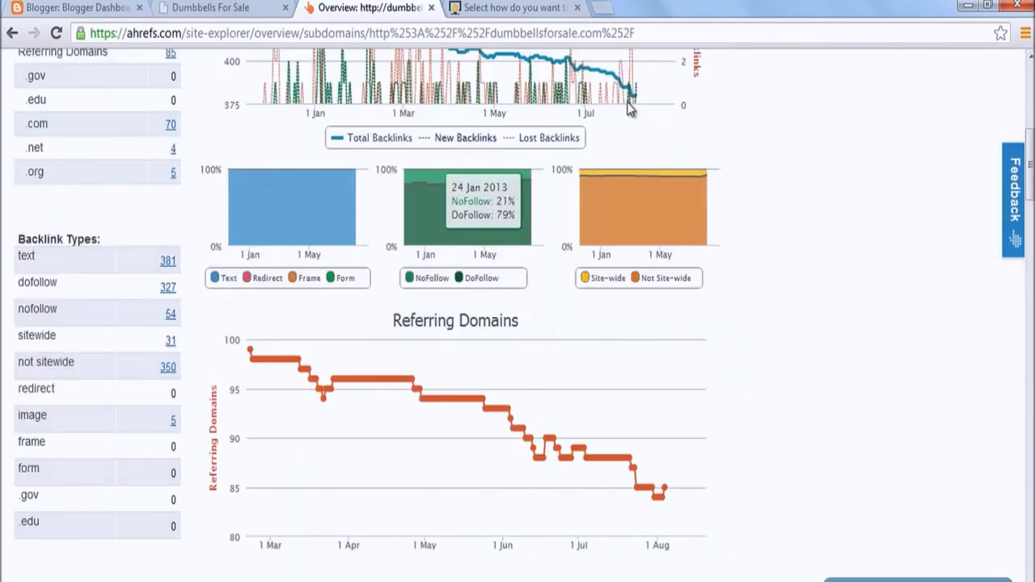
scroll(798, 147, "up", 2)
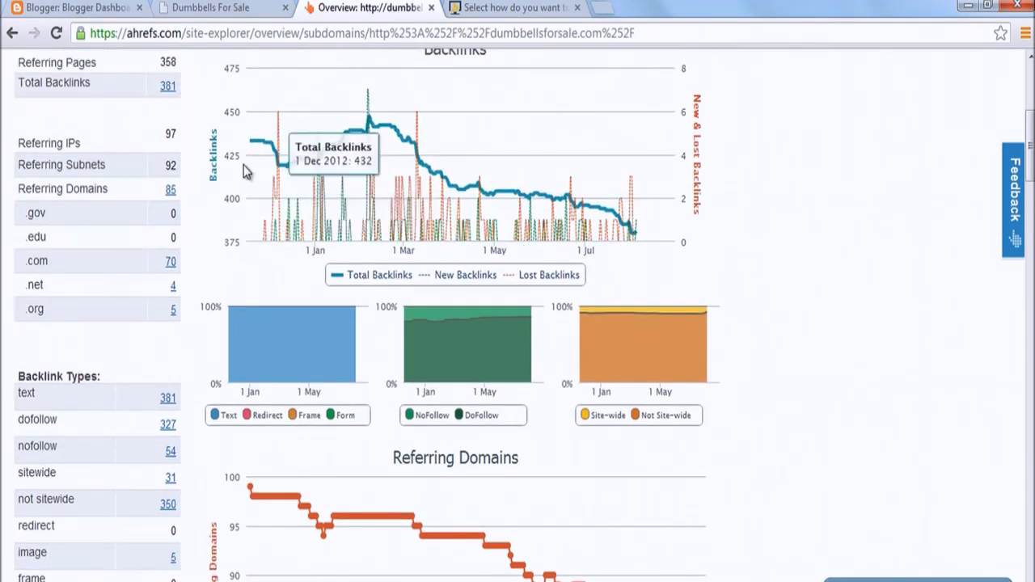
scroll(247, 172, "down", 1)
scroll(247, 173, "up", 5)
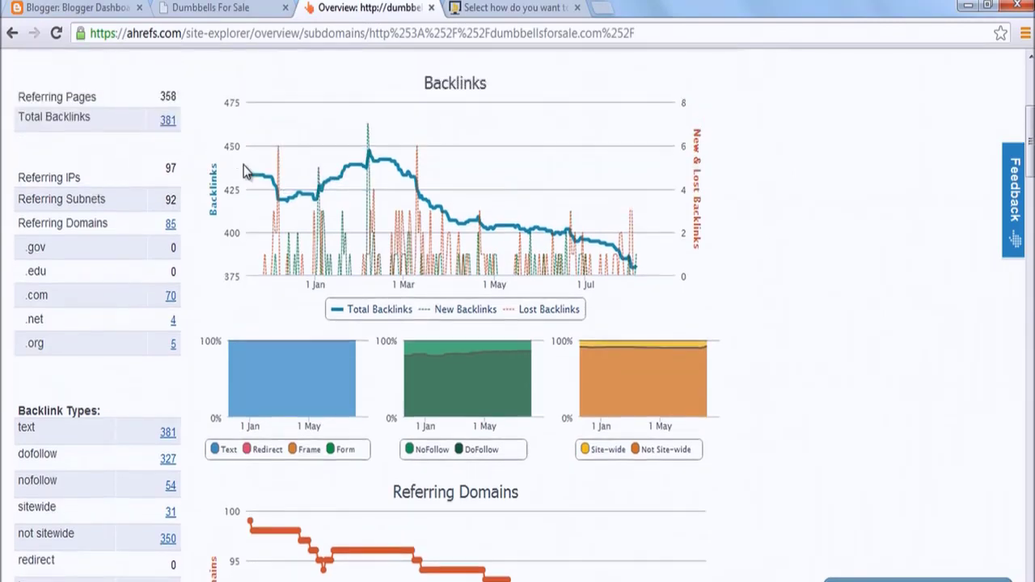
- Review the Monitor Backlinks pricing plans, comparing Professional, Plus and Start, and return to the page for adding links
left_click(478, 7)
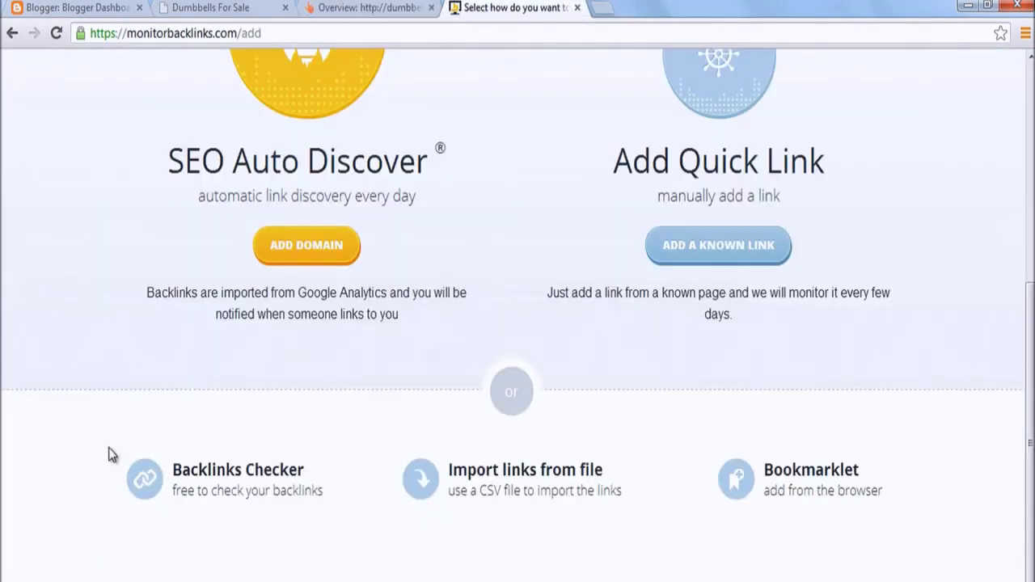
scroll(110, 453, "up", 5)
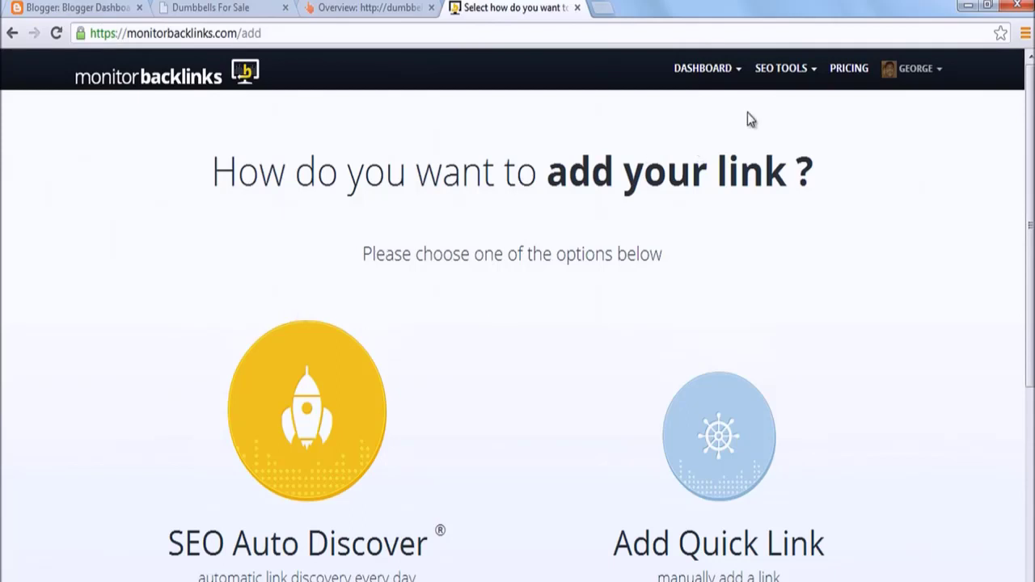
left_click(850, 69)
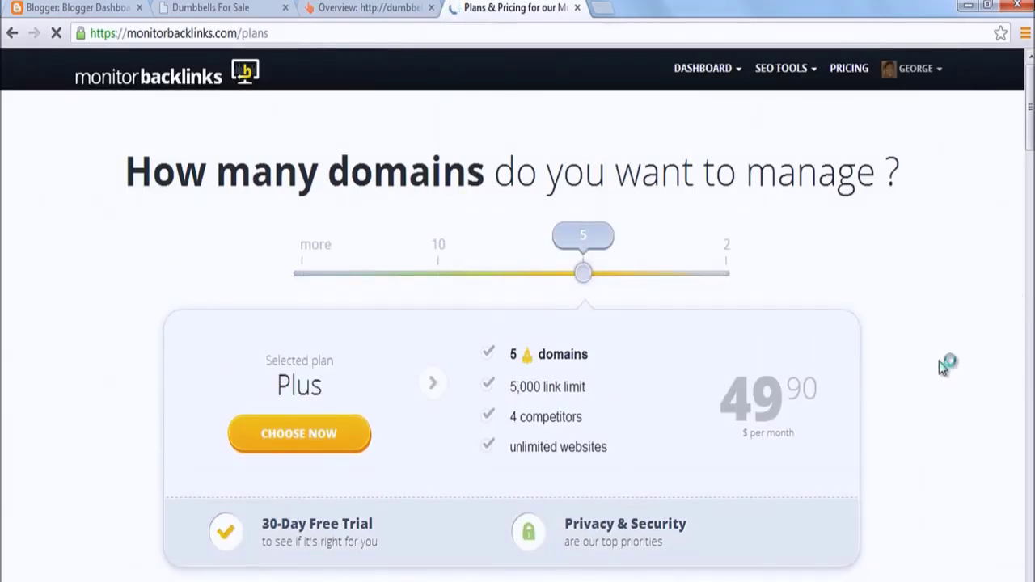
scroll(517, 324, "down", 6)
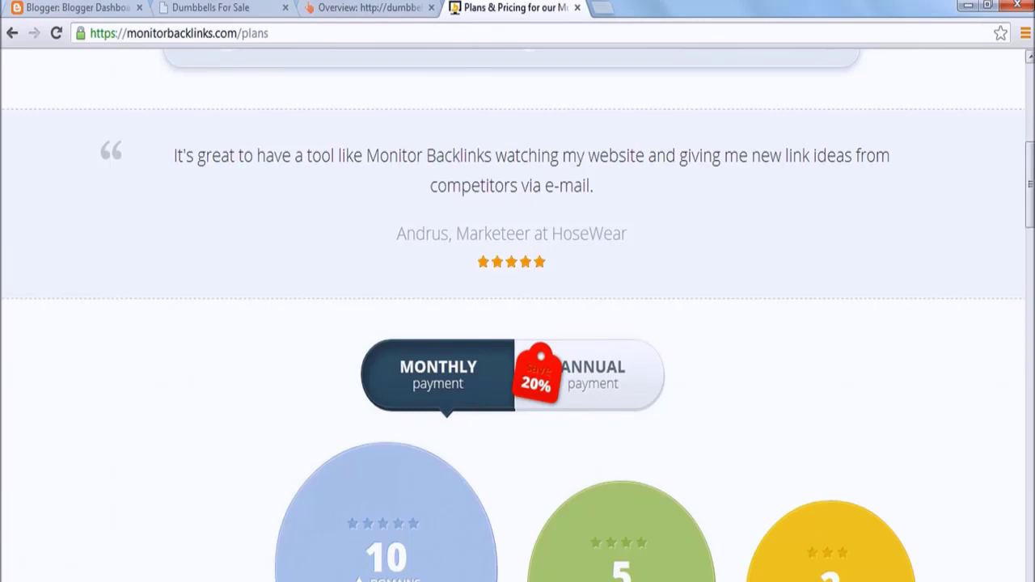
scroll(882, 428, "down", 6)
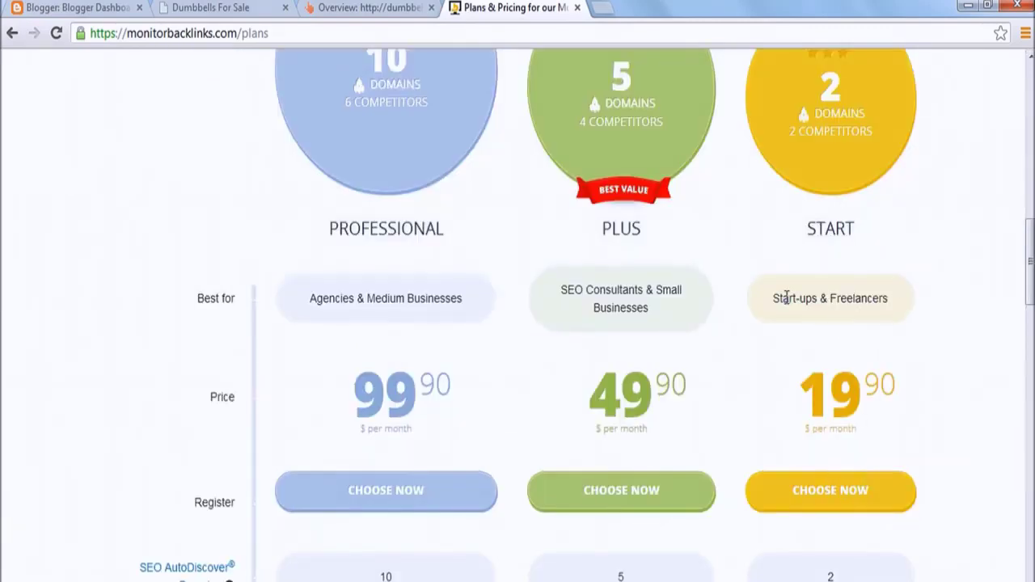
scroll(786, 298, "up", 6)
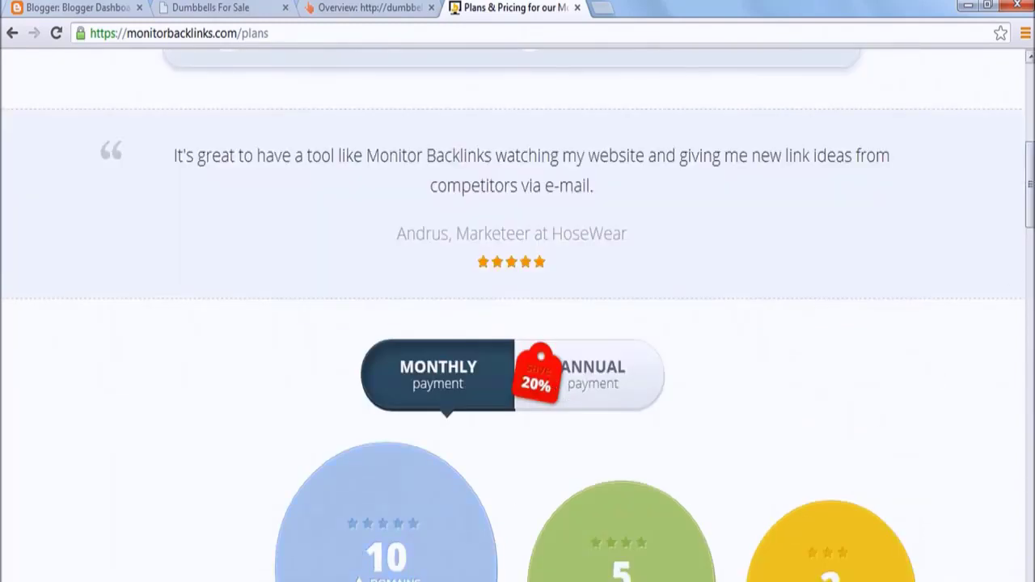
scroll(518, 316, "up", 6)
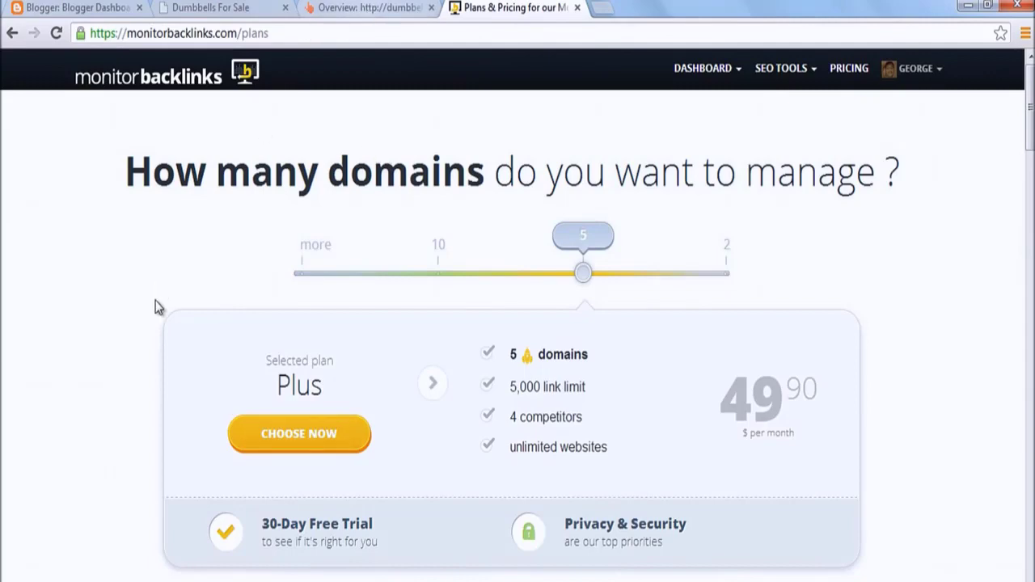
left_click(13, 35)
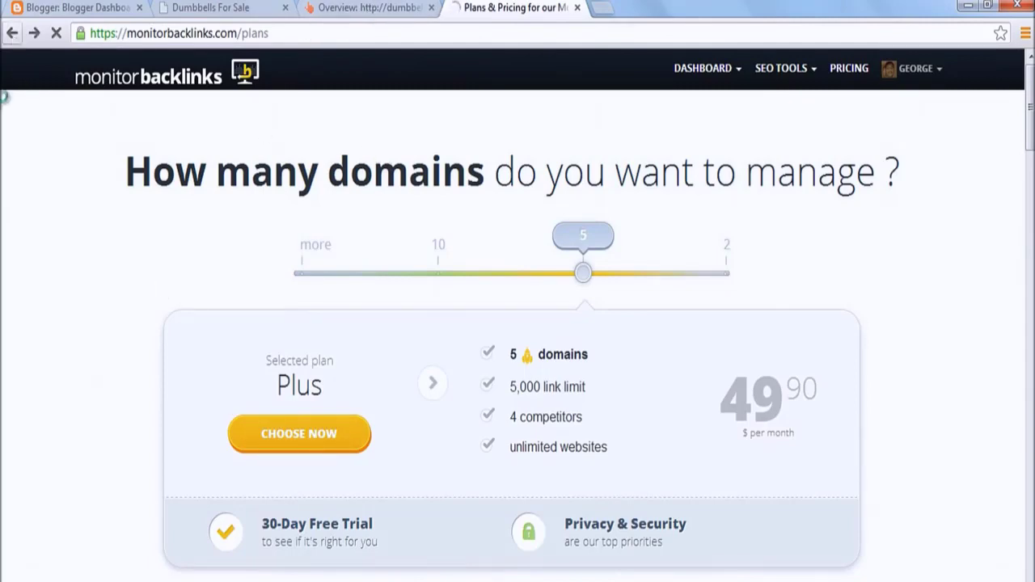
- Copy the domain dumbbellsforsale.com/ from Ahrefs Site Explorer and return to the Backlinks Checker option in Monitor Backlinks
left_click(343, 7)
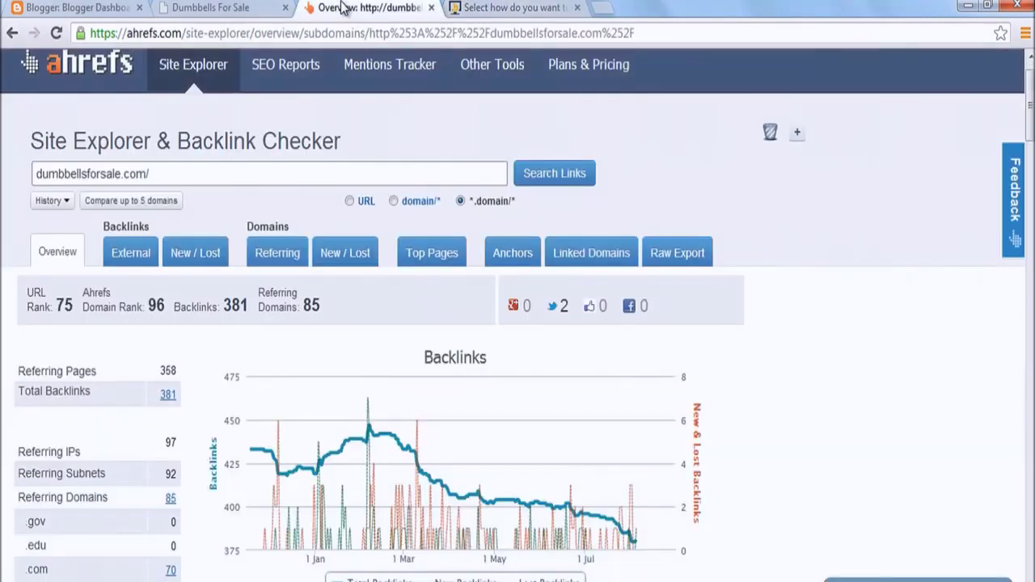
triple_click(163, 169)
key("ctrl+c")
left_click(479, 11)
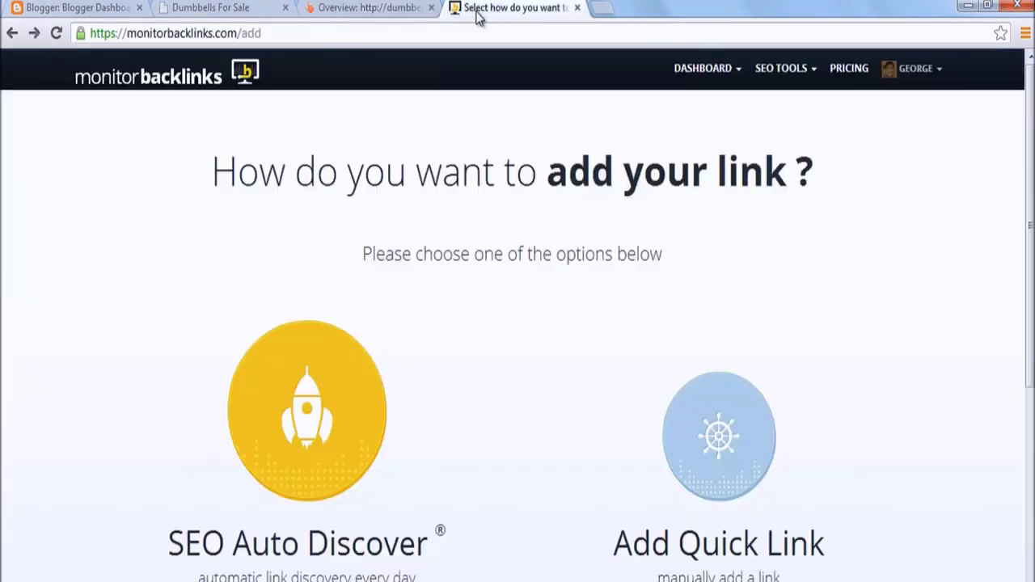
scroll(32, 465, "down", 5)
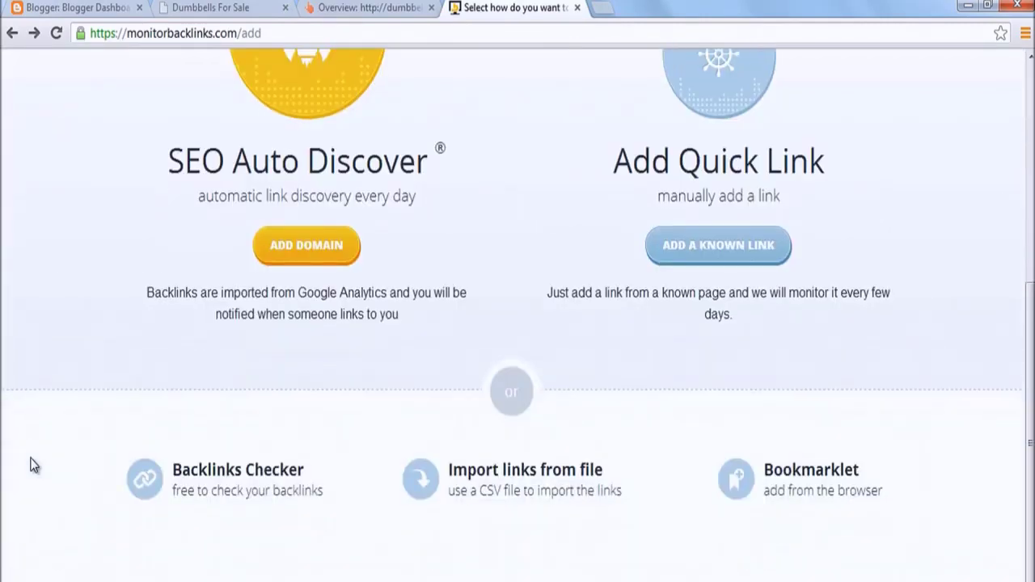
- Run the Free Backlink Checker on the copied domain dumbbellsforsale.com/
left_click(253, 474)
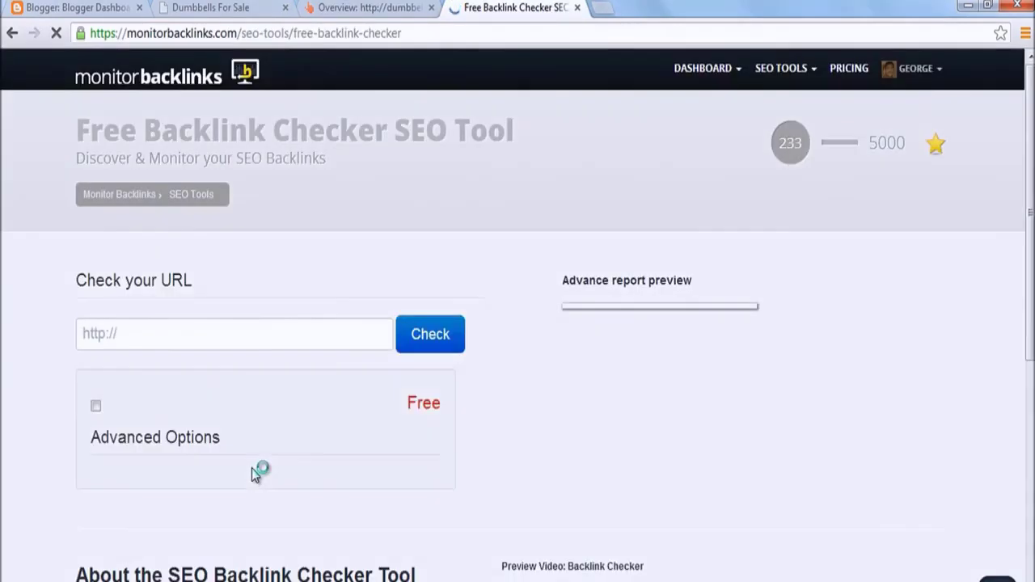
left_click(250, 333)
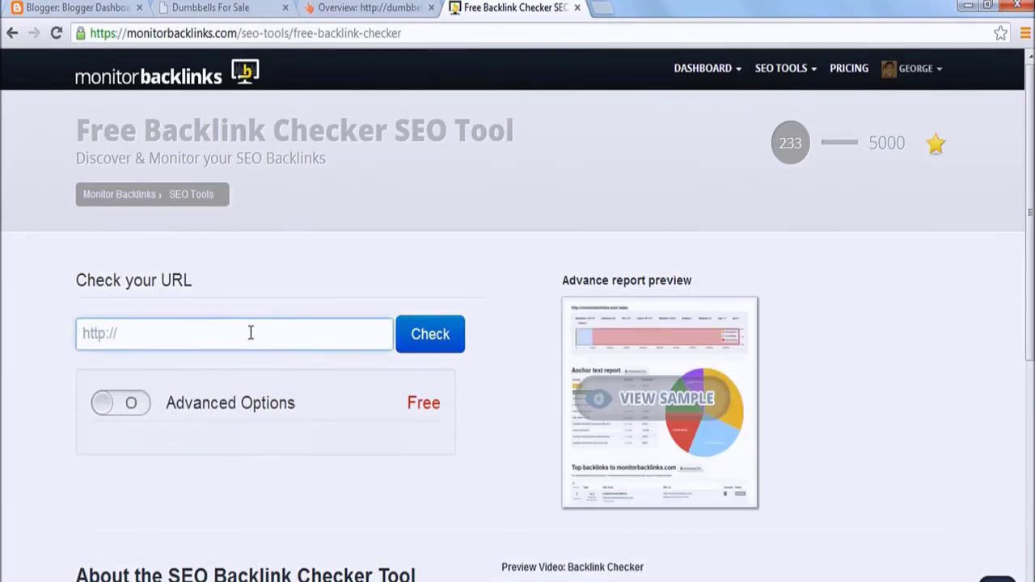
key("ctrl+v")
left_click(436, 342)
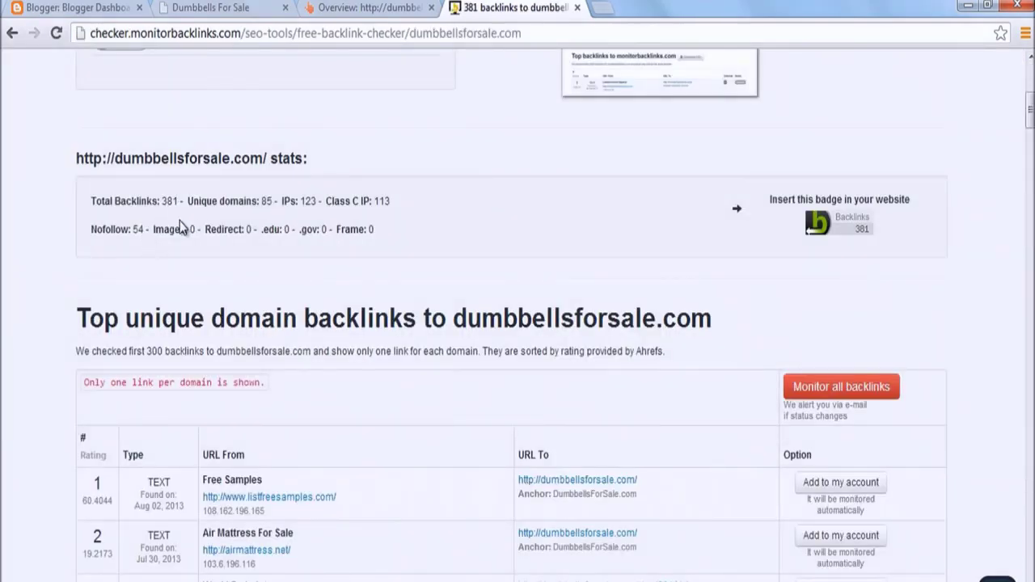
- Compare the checker's backlink stats for dumbbellsforsale.com with the Ahrefs overview and set all its listed backlinks to be monitored
left_click(339, 6)
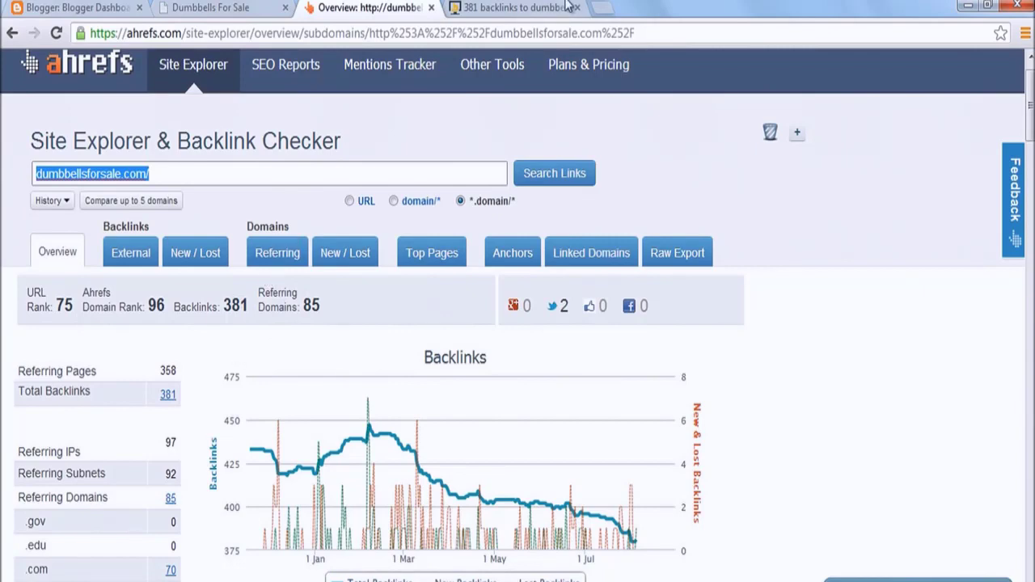
left_click(517, 8)
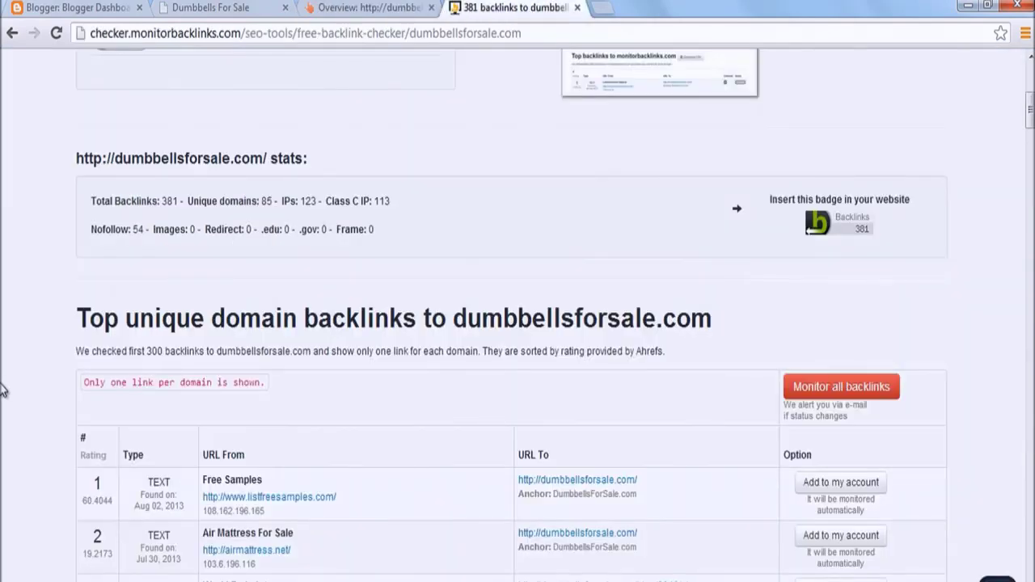
scroll(2, 391, "down", 3)
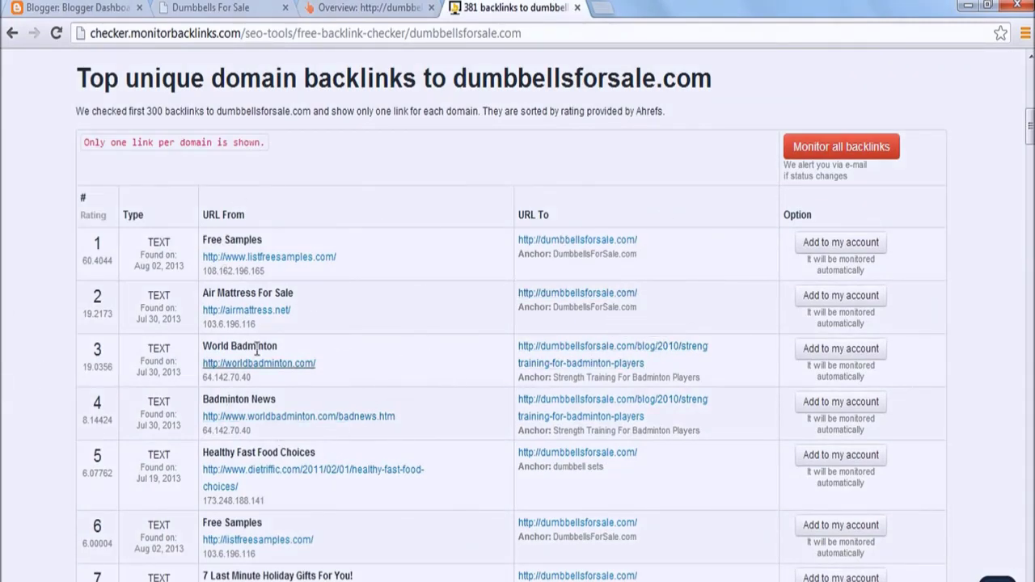
left_click(847, 151)
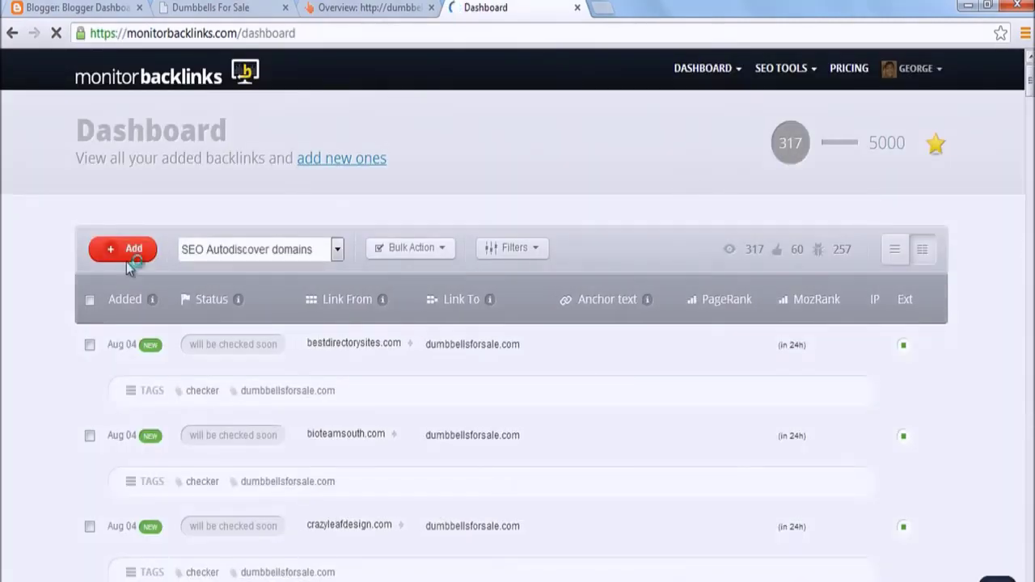
- Examine the newly added dumbbellsforsale.com backlinks on the Monitor Backlinks dashboard and close that page
scroll(6, 390, "down", 1)
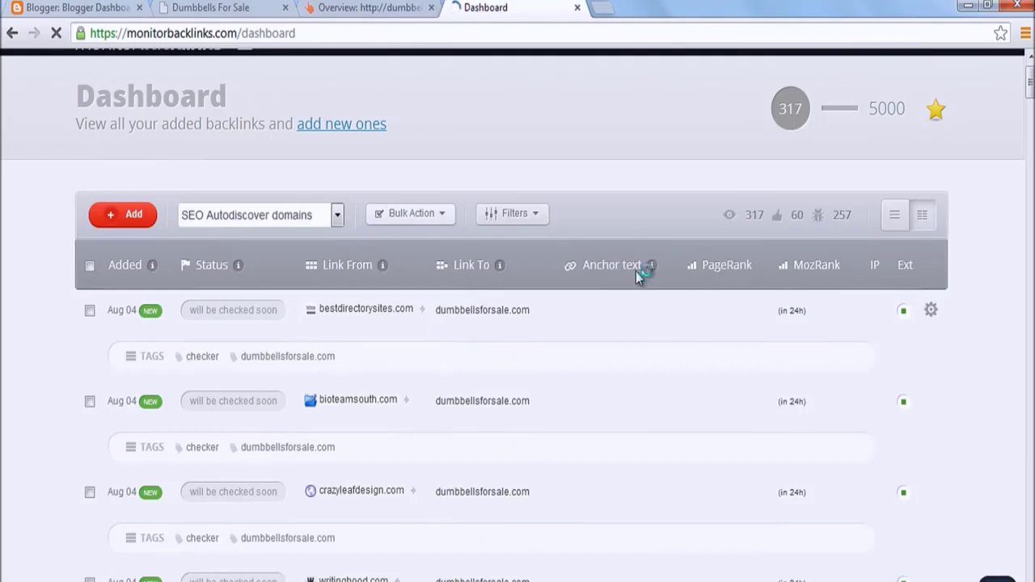
mouse_move(623, 278)
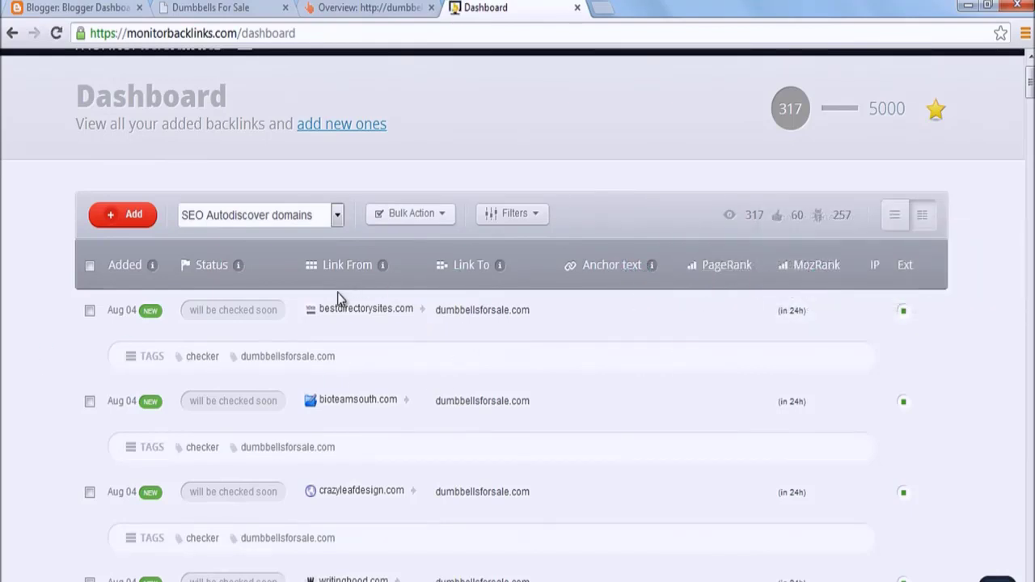
scroll(4, 406, "down", 5)
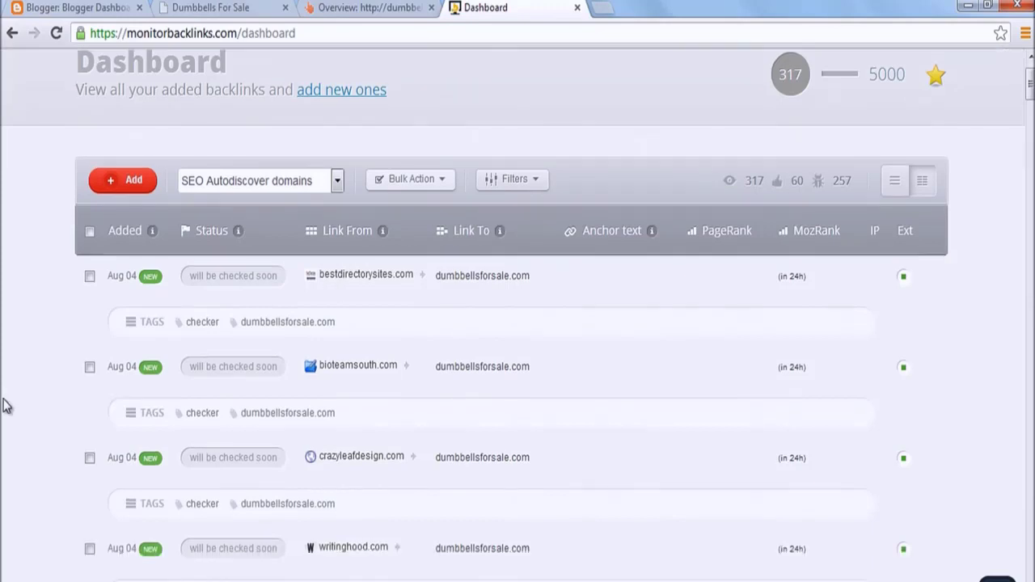
scroll(4, 406, "down", 5)
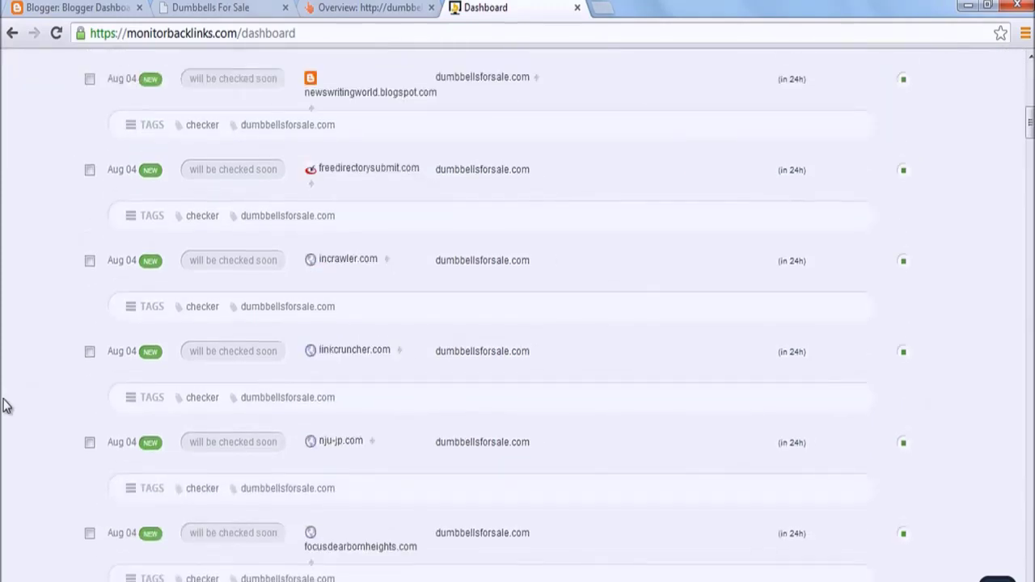
scroll(4, 406, "down", 5)
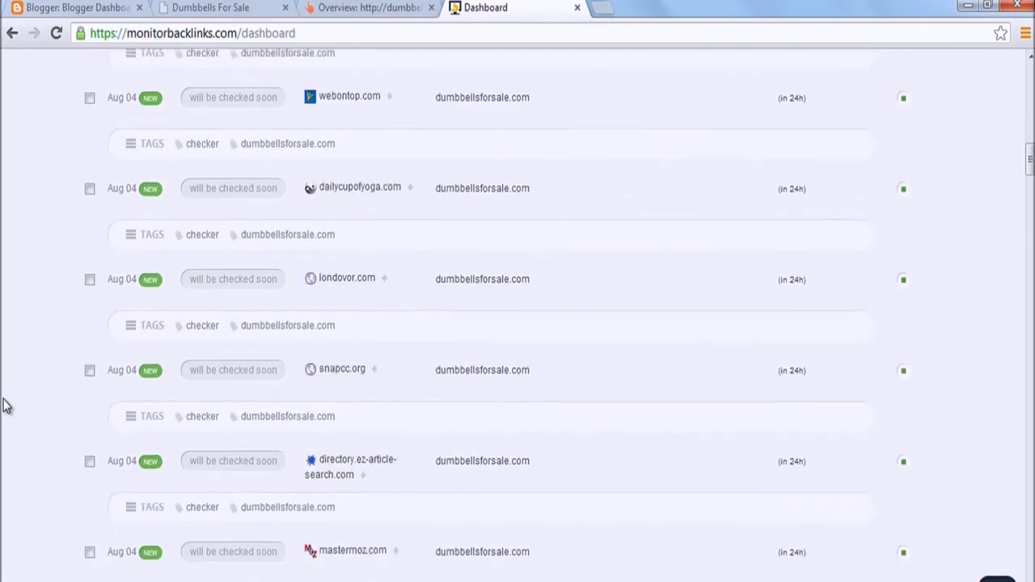
left_click(576, 8)
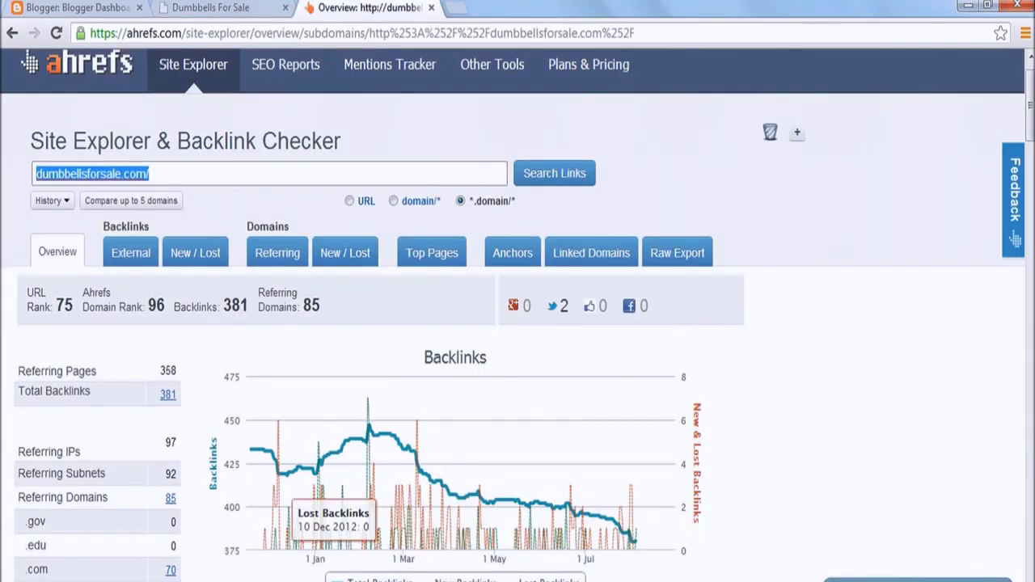
key("alt+Tab")
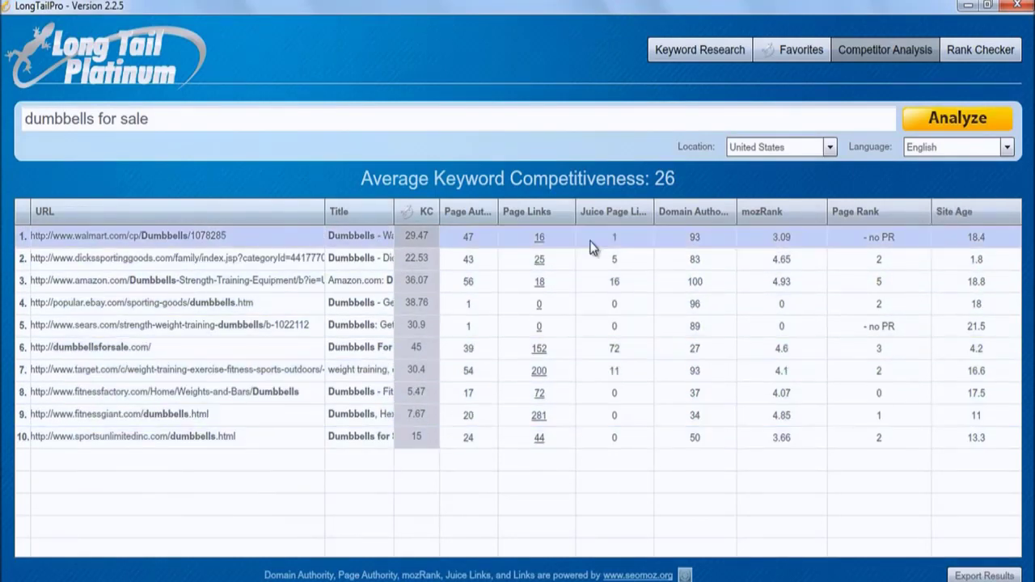
left_click(717, 57)
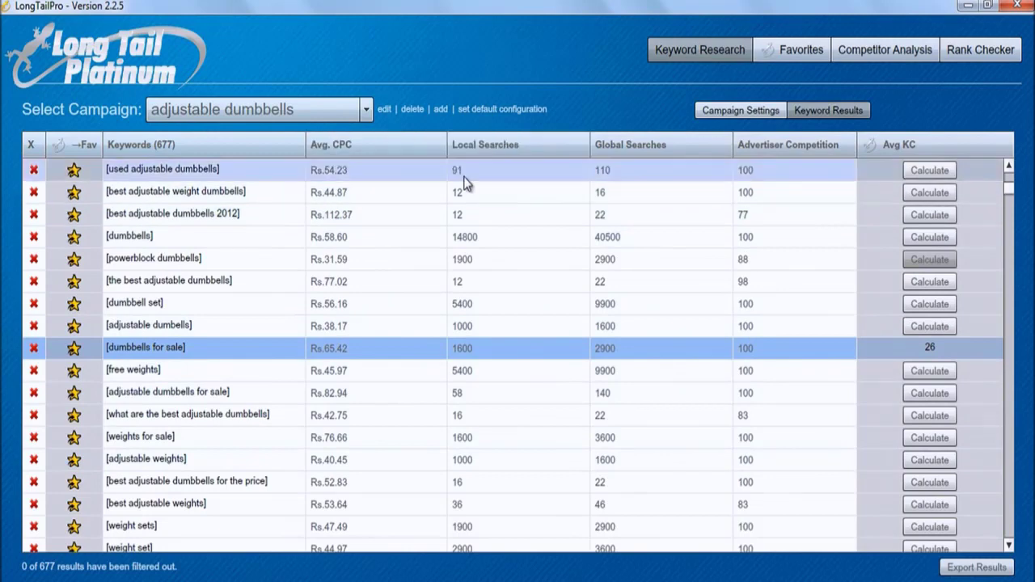
left_click(980, 49)
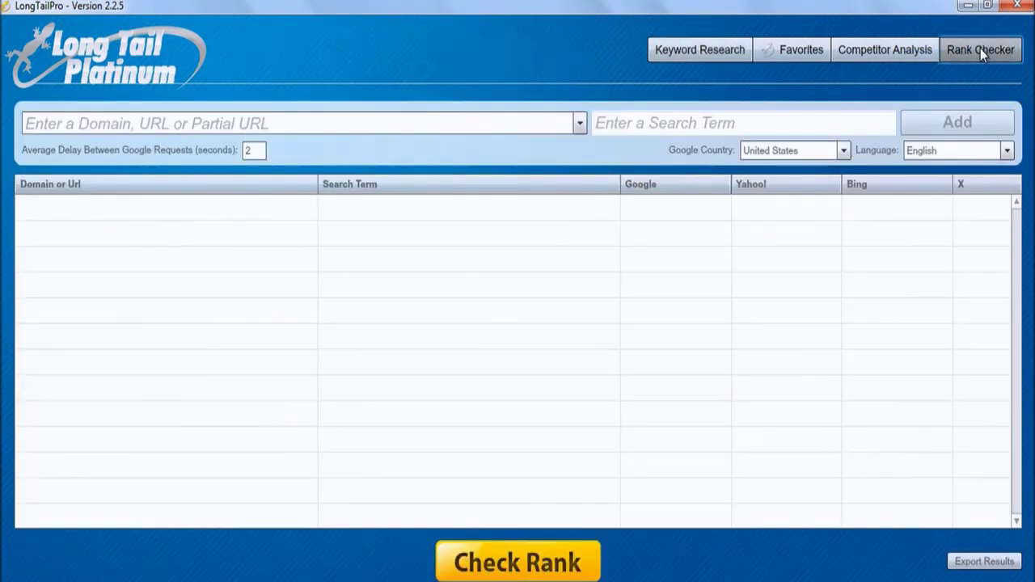
left_click(356, 128)
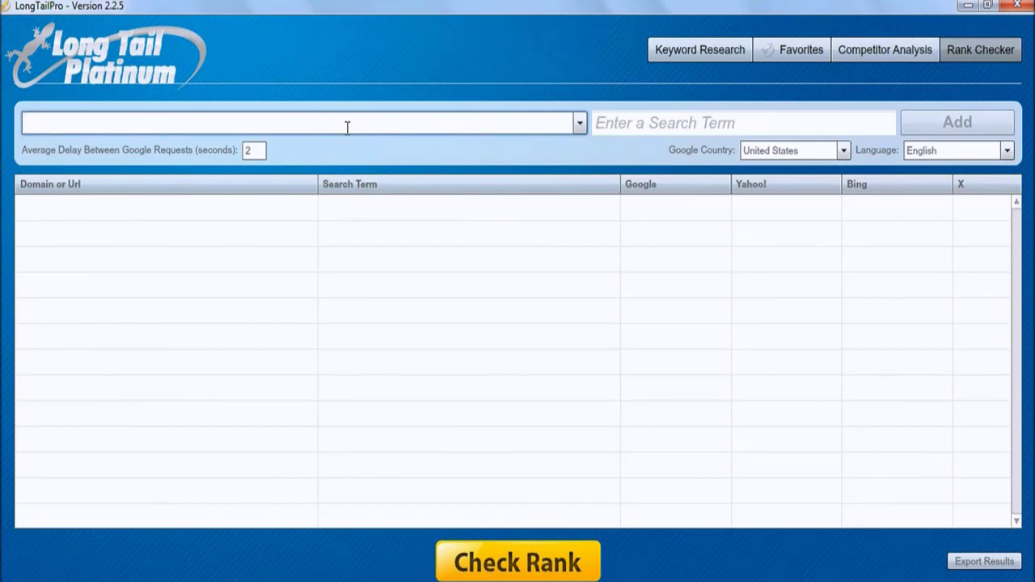
type("http")
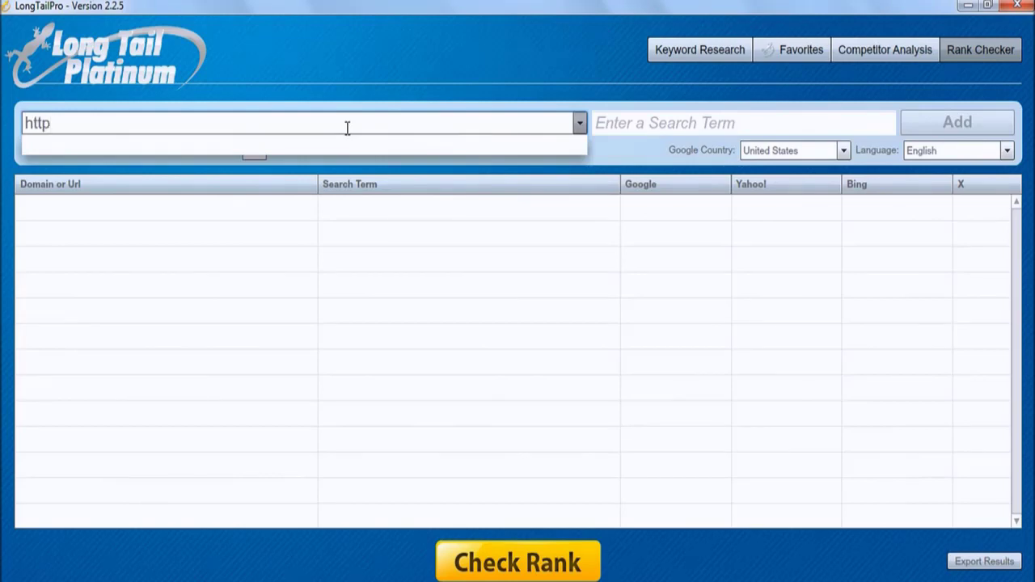
type("://topadjustable")
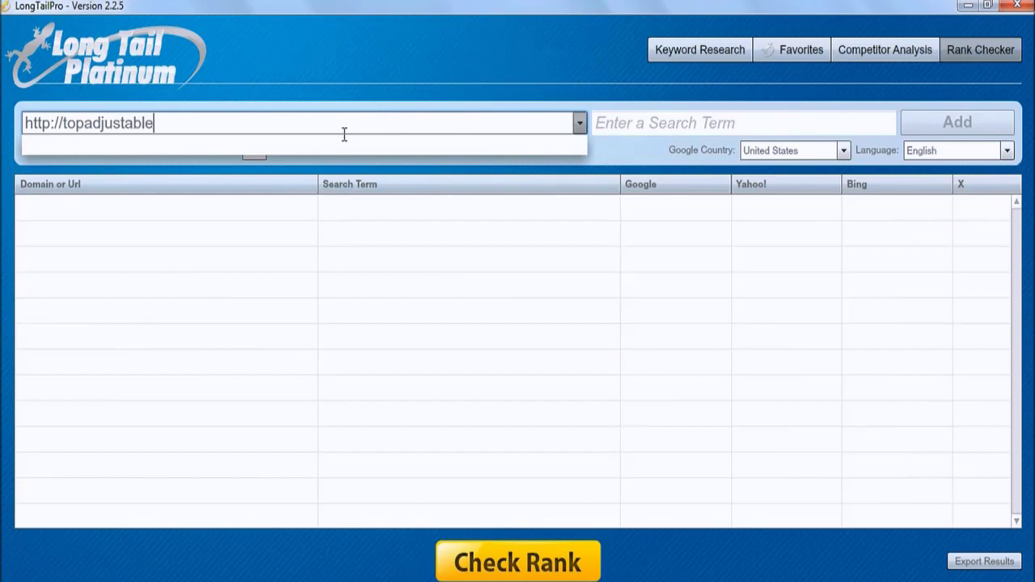
type("dumbbells")
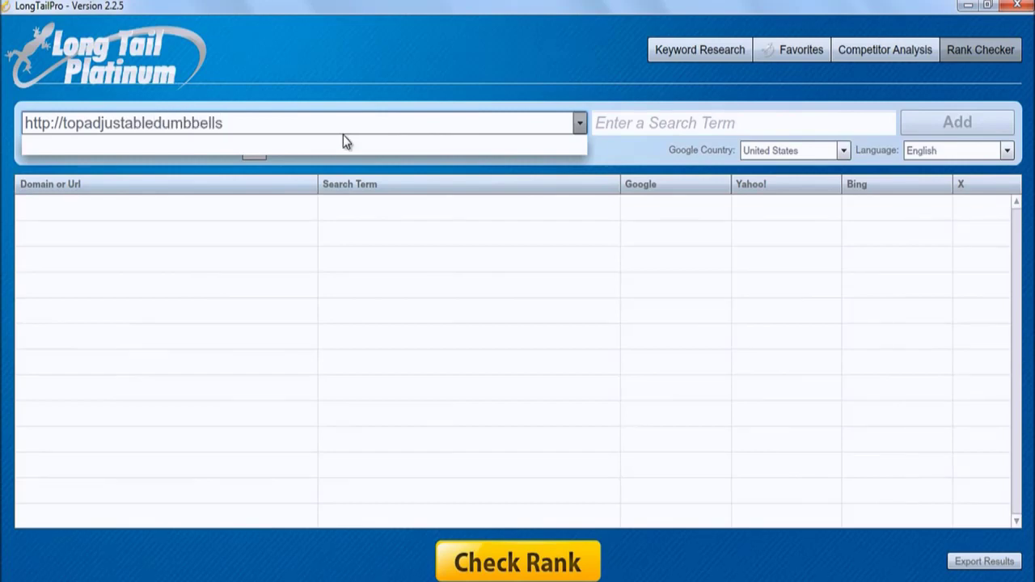
type(".org")
- Add the search term "best adjustable dumbbells" for the domain and check its search engine rank
left_click(600, 128)
type("best ad")
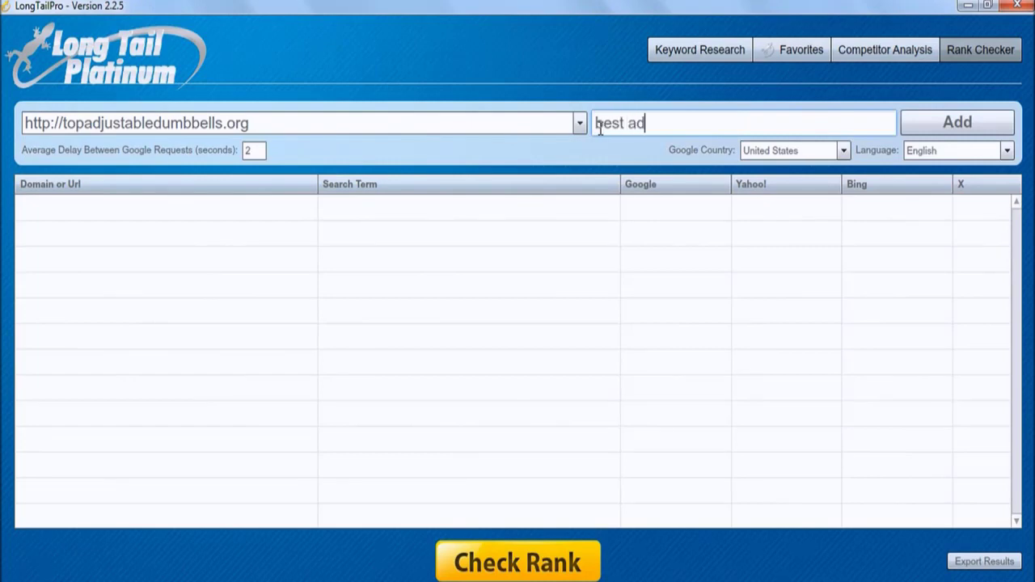
type("justable dum")
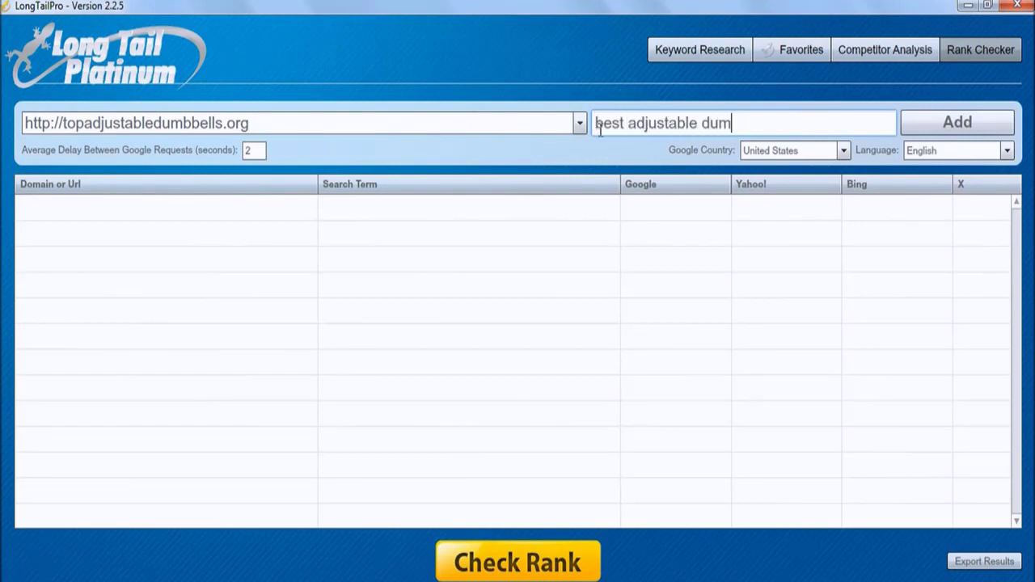
type("bbells")
left_click(936, 132)
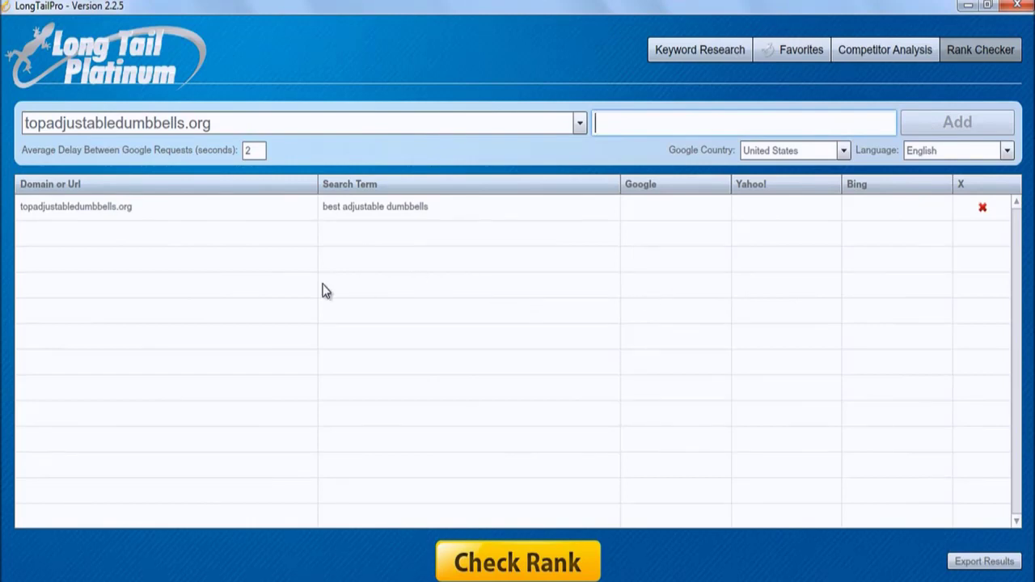
key("Return")
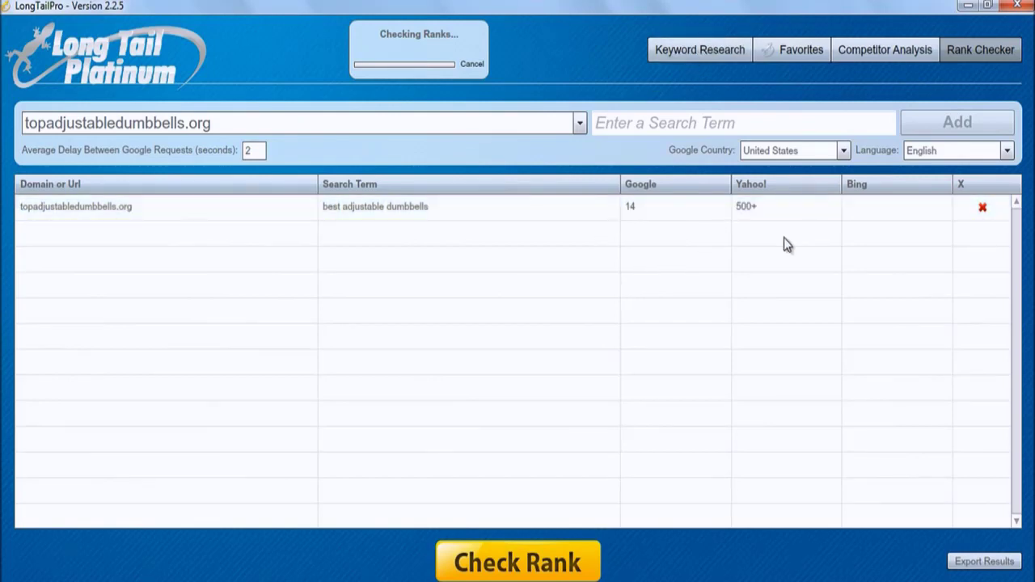
- Return to Keyword Research and load the garcinia cambogia campaign
left_click(692, 50)
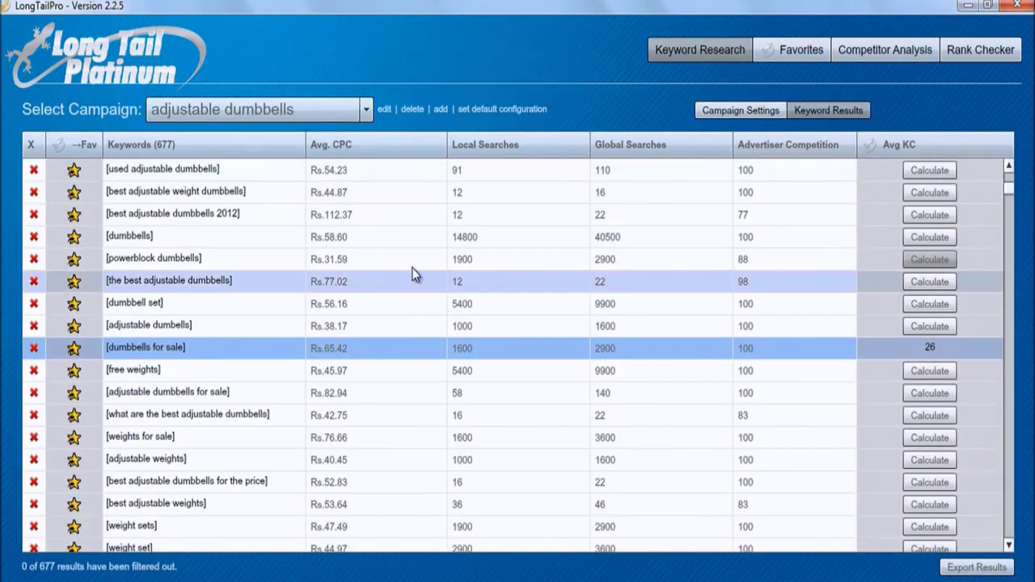
left_click(365, 118)
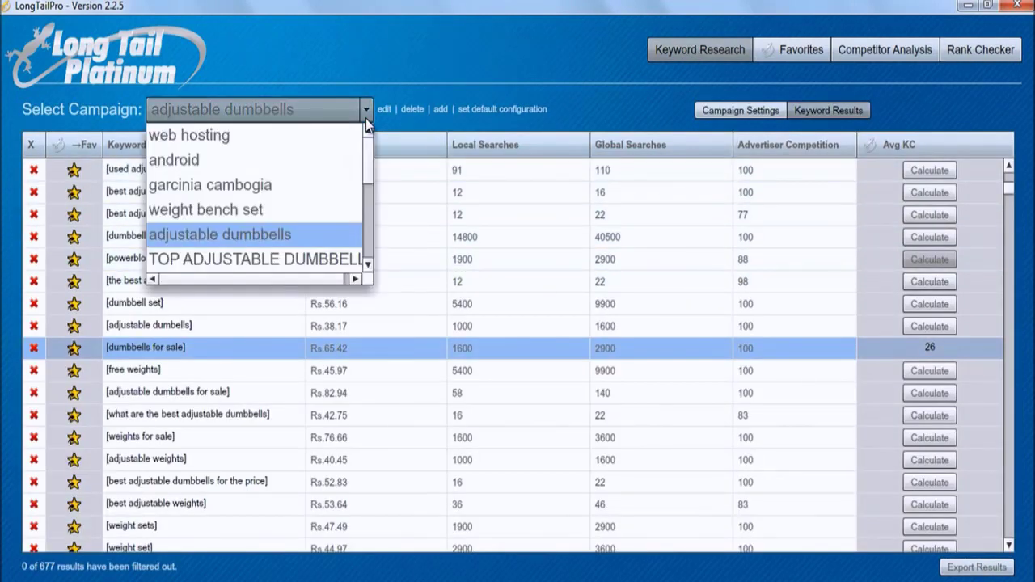
left_click(260, 187)
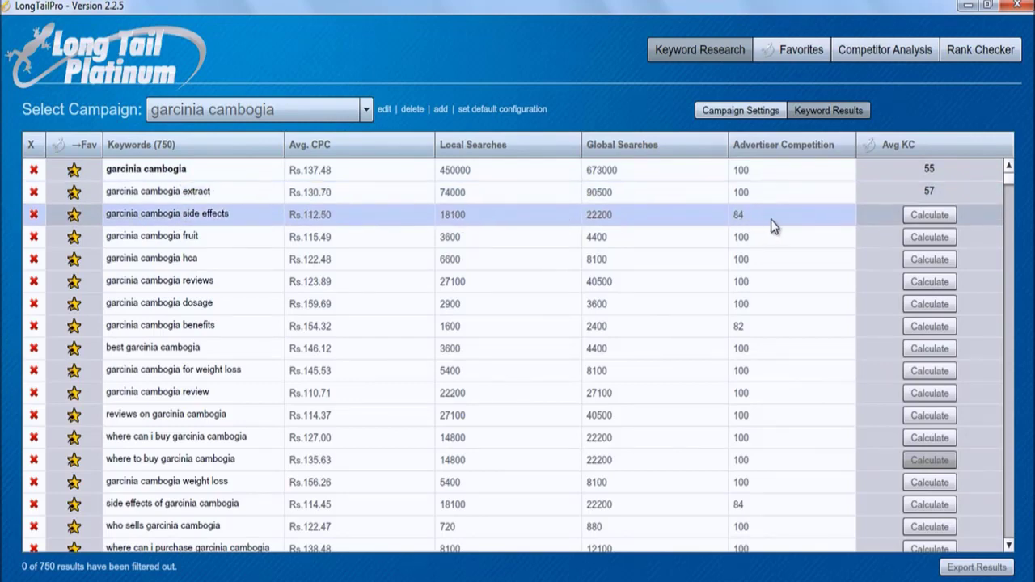
- Look through the garcinia cambogia keyword results and open the competitor analysis for "garcinia cambogia extract"
left_click(931, 215)
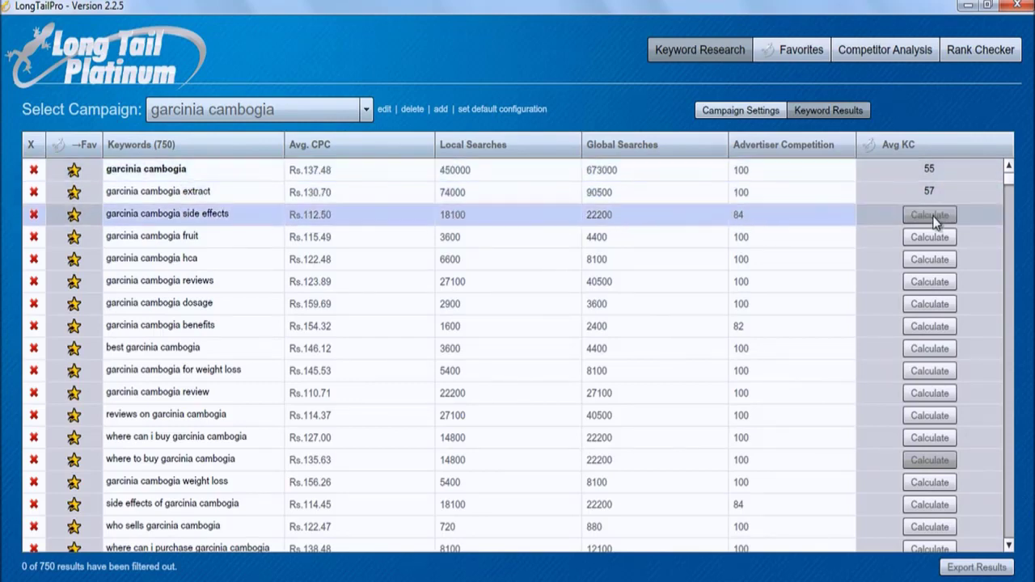
left_click(1010, 233)
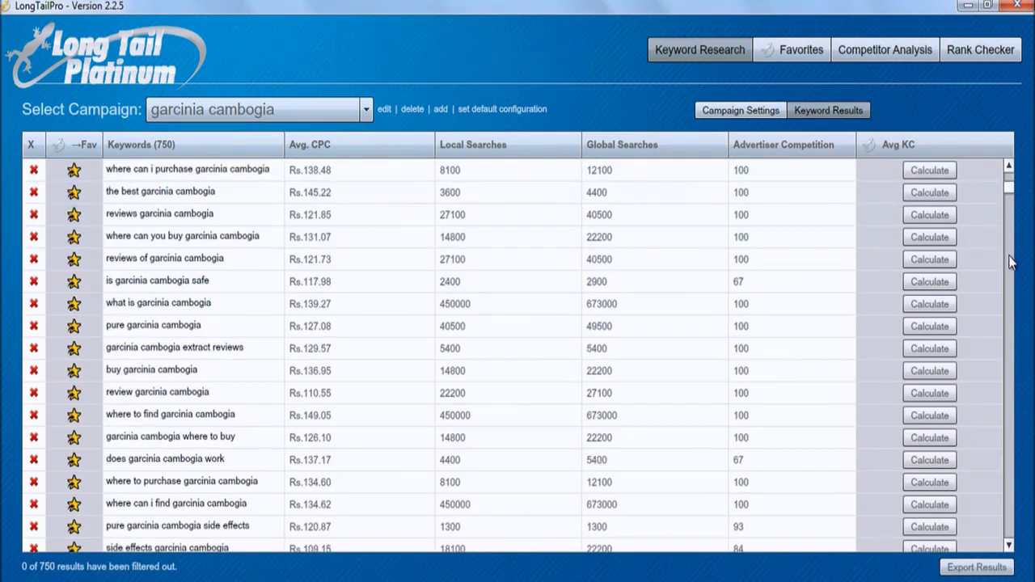
left_click(1011, 232)
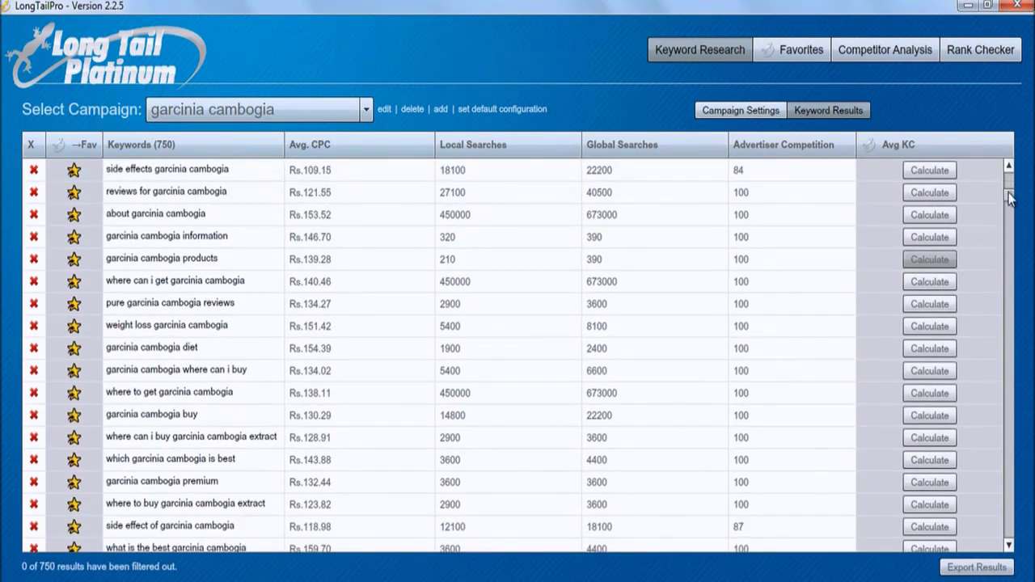
left_click_drag(1011, 198, 1010, 183)
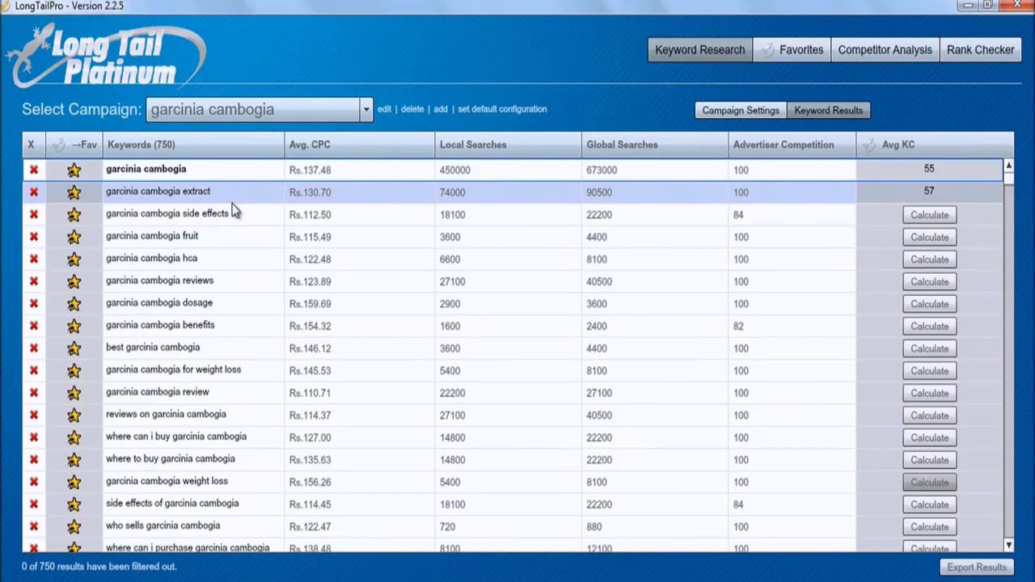
left_click(178, 191)
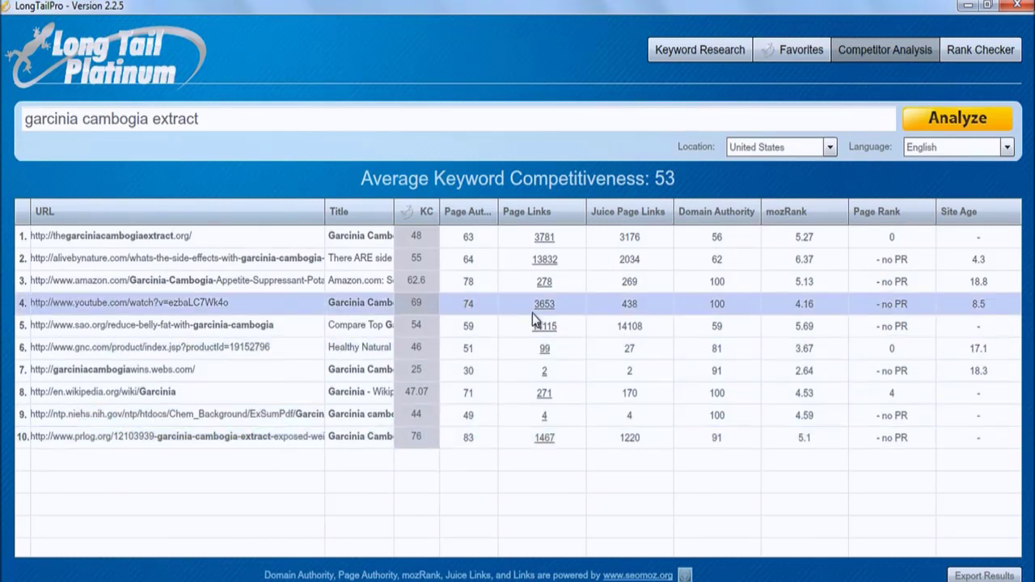
- Go back to the keyword results and load the weight bench set campaign
left_click(707, 55)
left_click(368, 113)
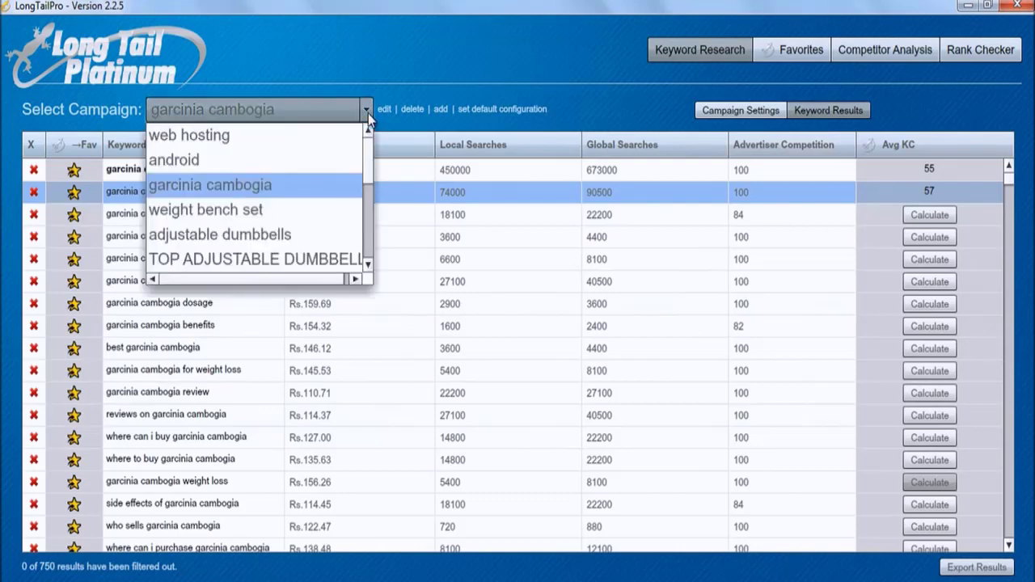
left_click(248, 209)
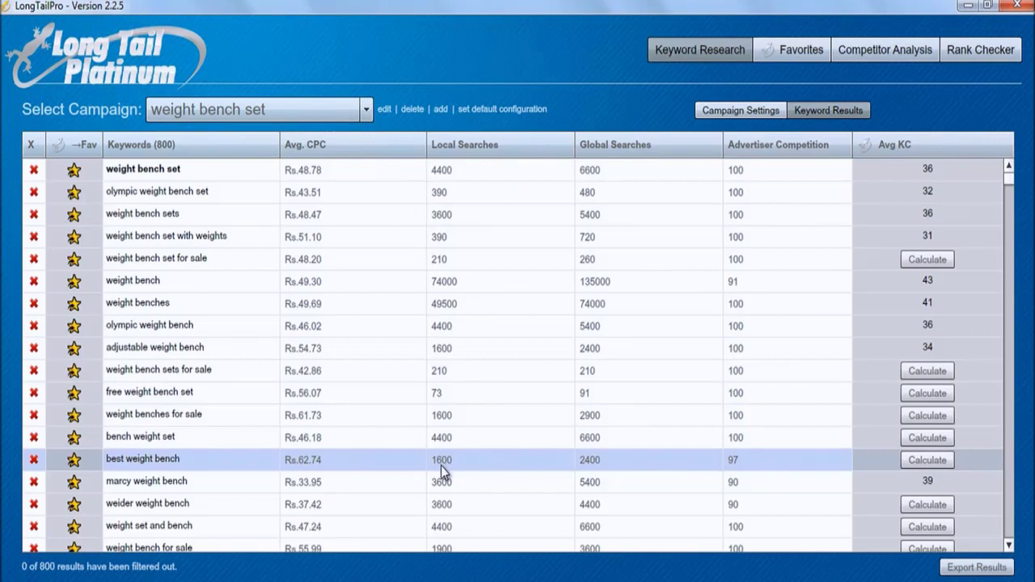
- Calculate the average keyword competitiveness of "best weight bench" and review its competitor analysis
left_click(938, 466)
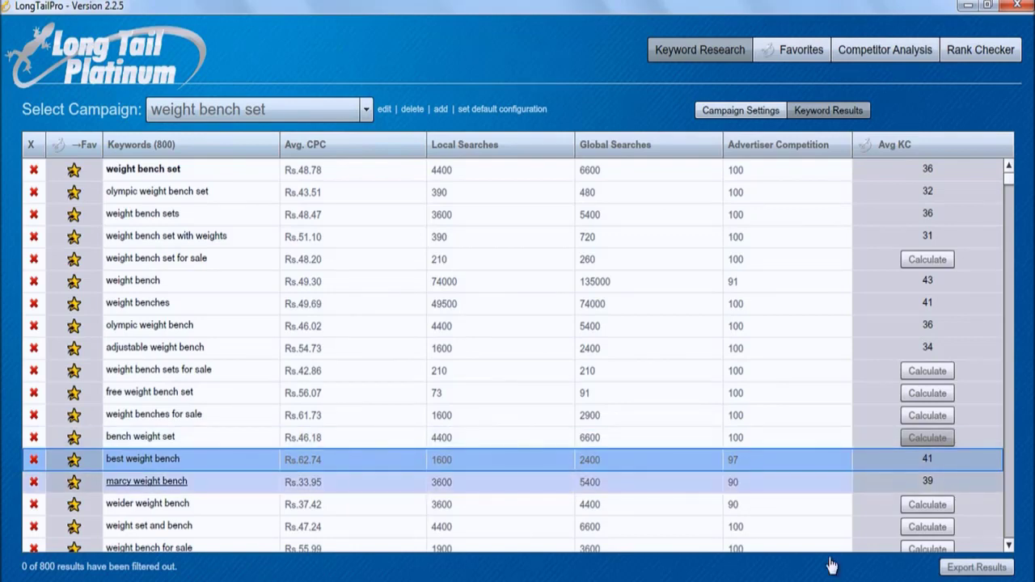
left_click(143, 460)
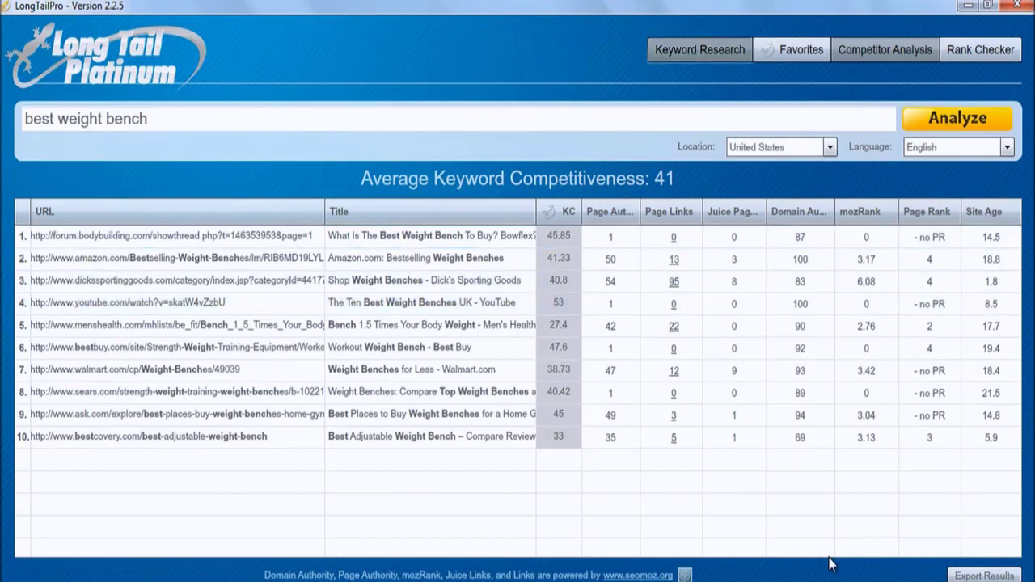
left_click(701, 50)
- View the adjustable dumbbells campaign's keyword results and switch back to the weight bench set campaign
left_click(259, 109)
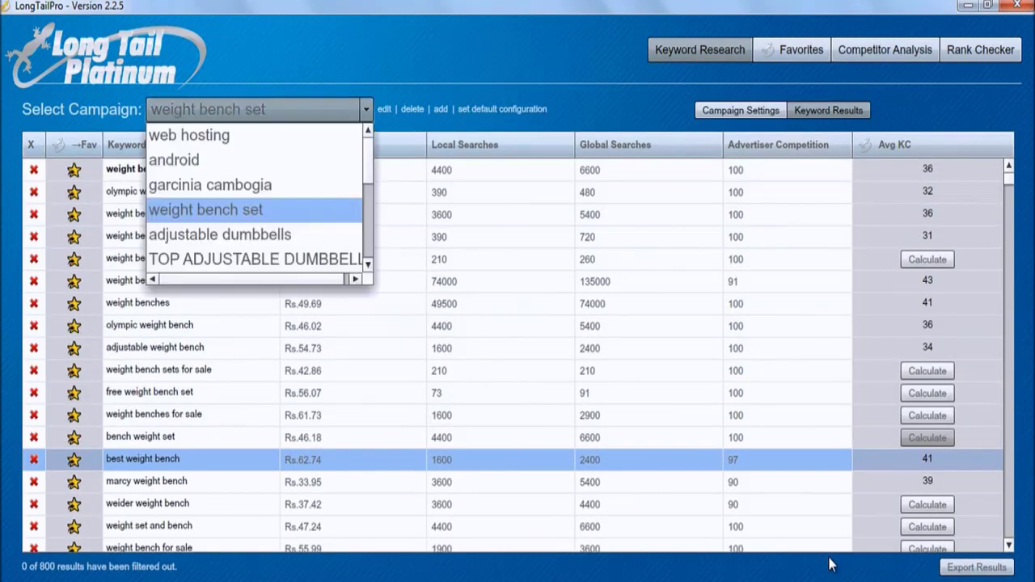
left_click(220, 235)
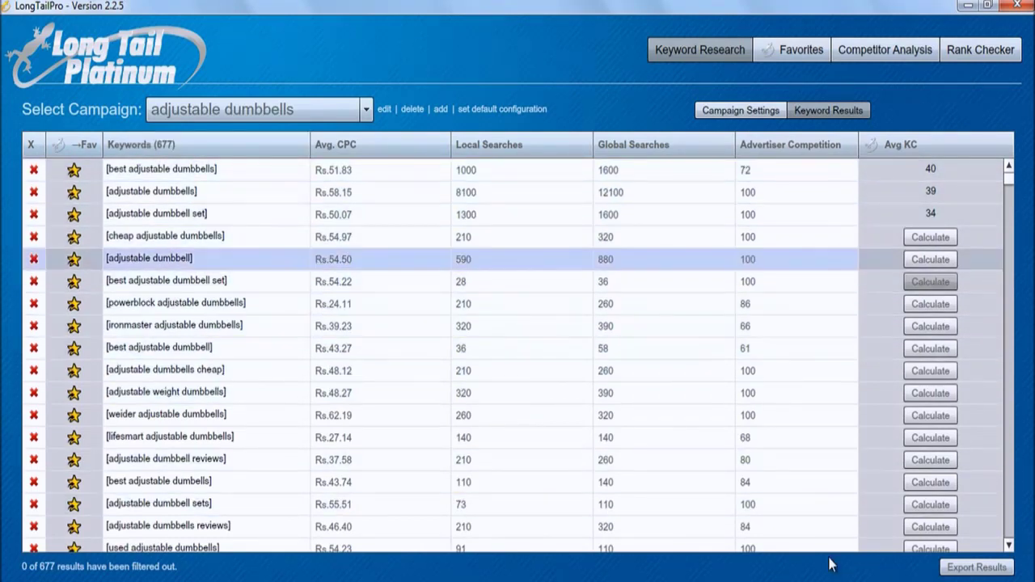
left_click(259, 110)
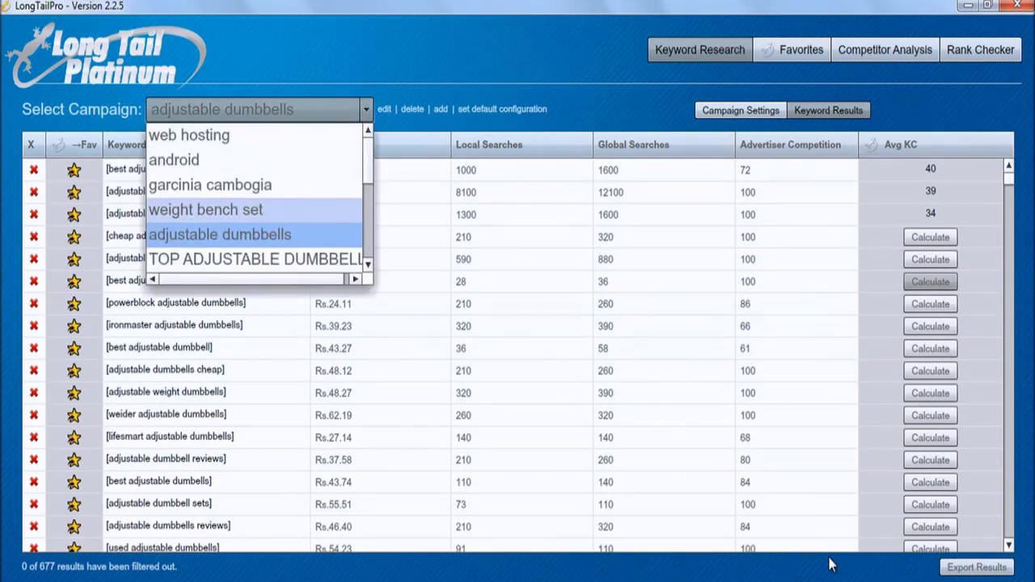
left_click(206, 210)
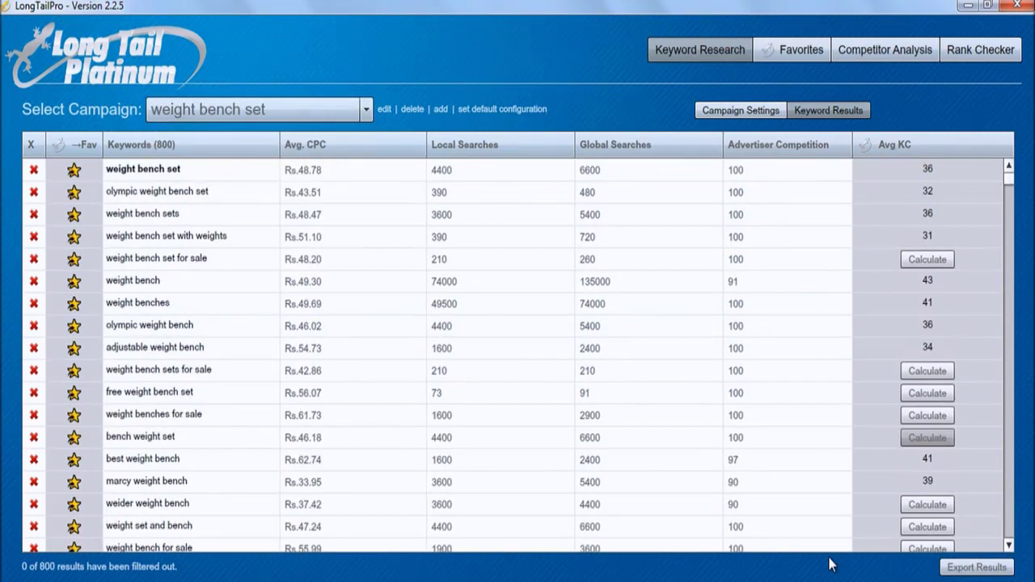